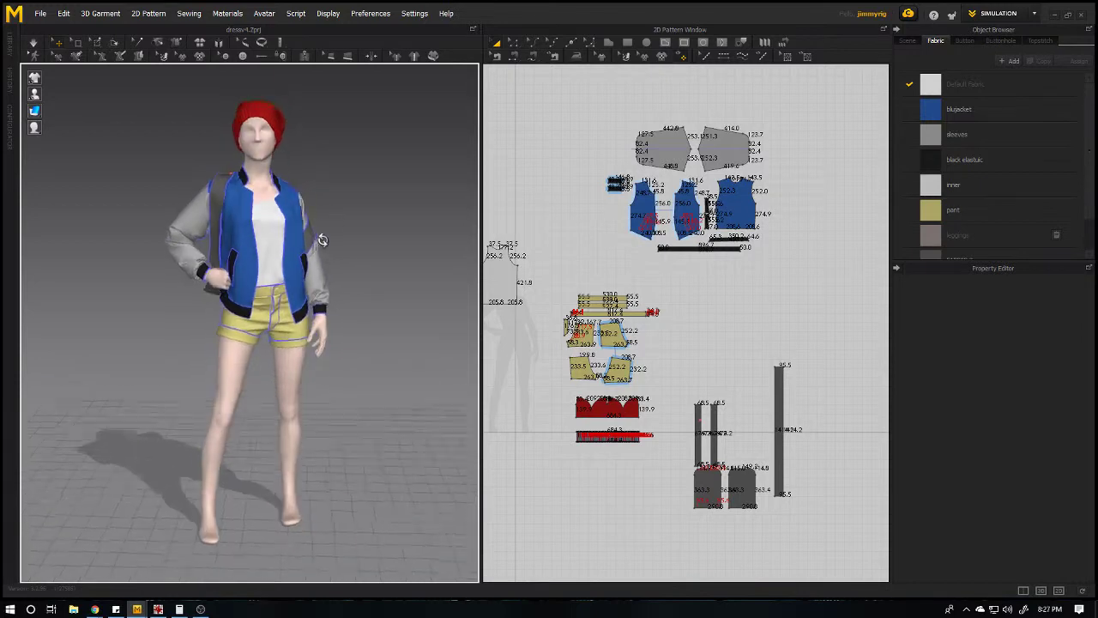
Inspect the fully dressed avatar in the dressv4 project from the front and side.
{"action": "scroll", "coordinate": [297, 252], "scroll_direction": "up", "scroll_amount": 1}
{"action": "middle_click_drag", "start_coordinate": [297, 253], "coordinate": [322, 291]}
{"action": "right_click_drag", "start_coordinate": [322, 291], "coordinate": [284, 283]}
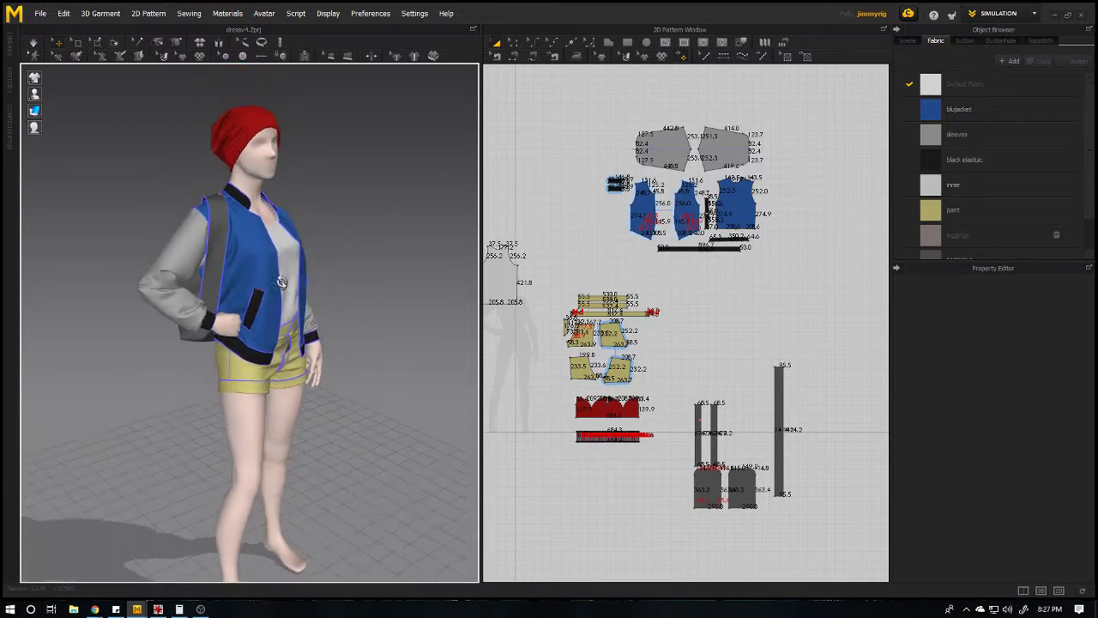
{"action": "scroll", "coordinate": [300, 296], "scroll_direction": "up", "scroll_amount": 3}
{"action": "middle_click_drag", "start_coordinate": [318, 308], "coordinate": [299, 294]}
{"action": "scroll", "coordinate": [281, 298], "scroll_direction": "down", "scroll_amount": 1}
{"action": "right_click_drag", "start_coordinate": [280, 298], "coordinate": [309, 264]}
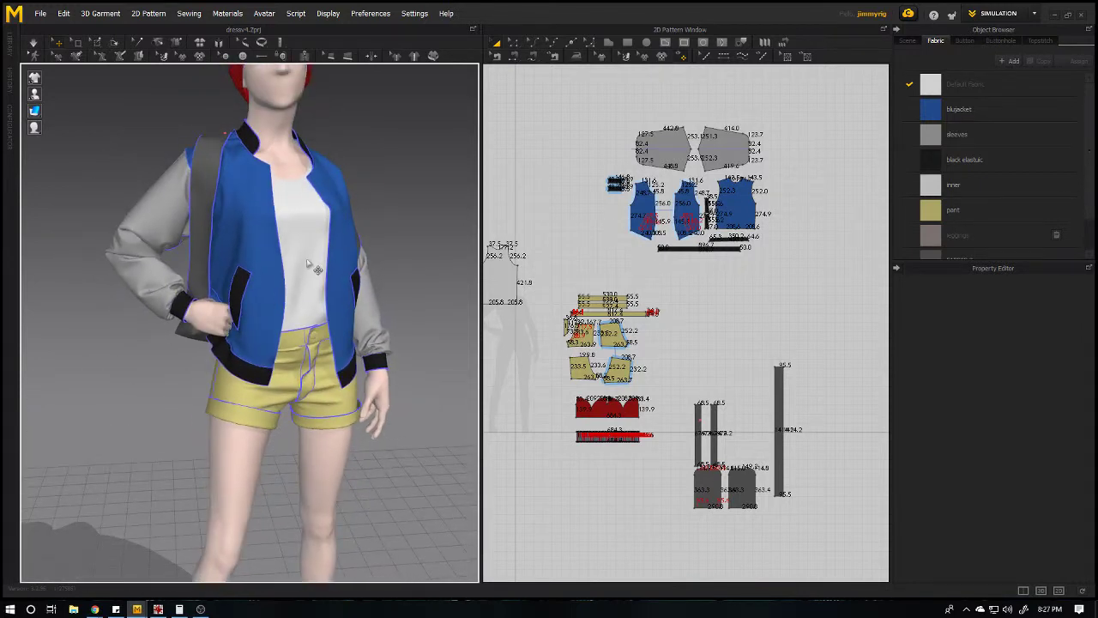
{"action": "mouse_move", "coordinate": [357, 295]}
{"action": "right_mouse_down"}
{"action": "mouse_move", "coordinate": [326, 304]}
{"action": "mouse_move", "coordinate": [371, 301]}
{"action": "right_mouse_up"}
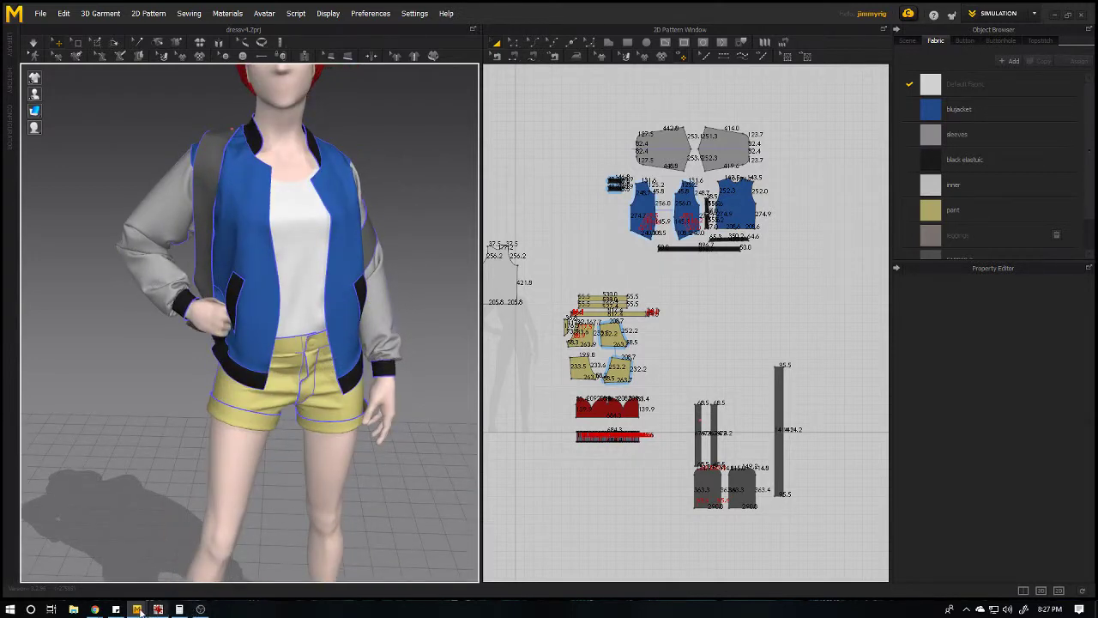
Show the dressv5 project window beside dressv4 and highlight all of its garment patterns.
{"action": "mouse_move", "coordinate": [137, 609]}
{"action": "left_click", "coordinate": [204, 558]}
{"action": "left_click_drag", "start_coordinate": [450, 3], "coordinate": [608, 53]}
{"action": "left_click_drag", "start_coordinate": [542, 68], "coordinate": [977, 39]}
{"action": "key", "text": "ctrl+a"}
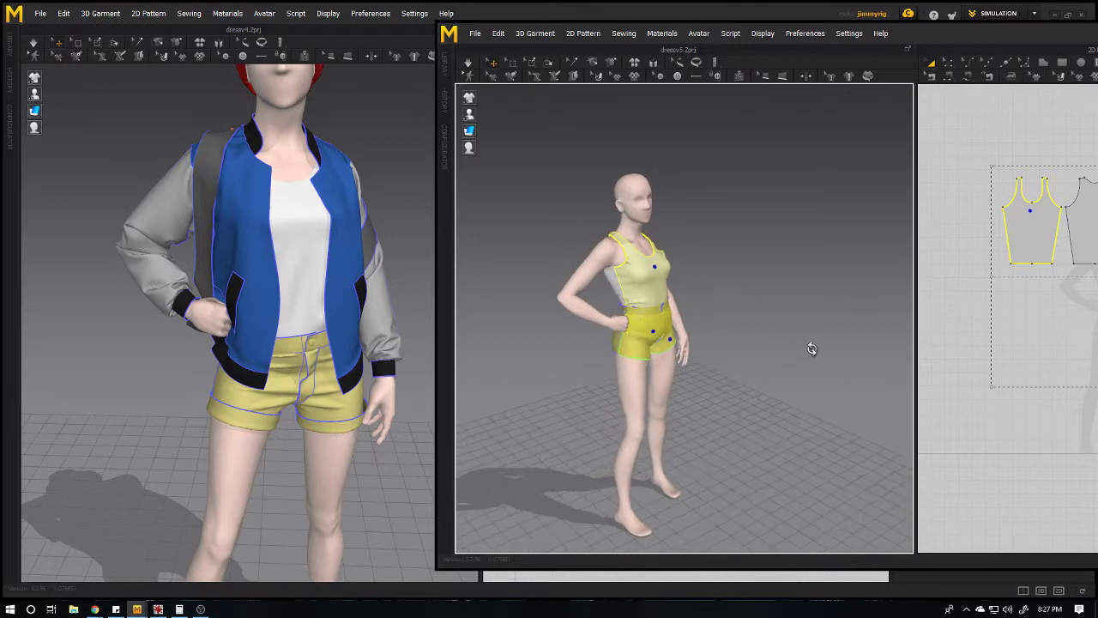
{"action": "left_click", "coordinate": [779, 348]}
Examine the tank top and shorts in dressv4 together with their 2D patterns.
{"action": "left_click", "coordinate": [294, 268]}
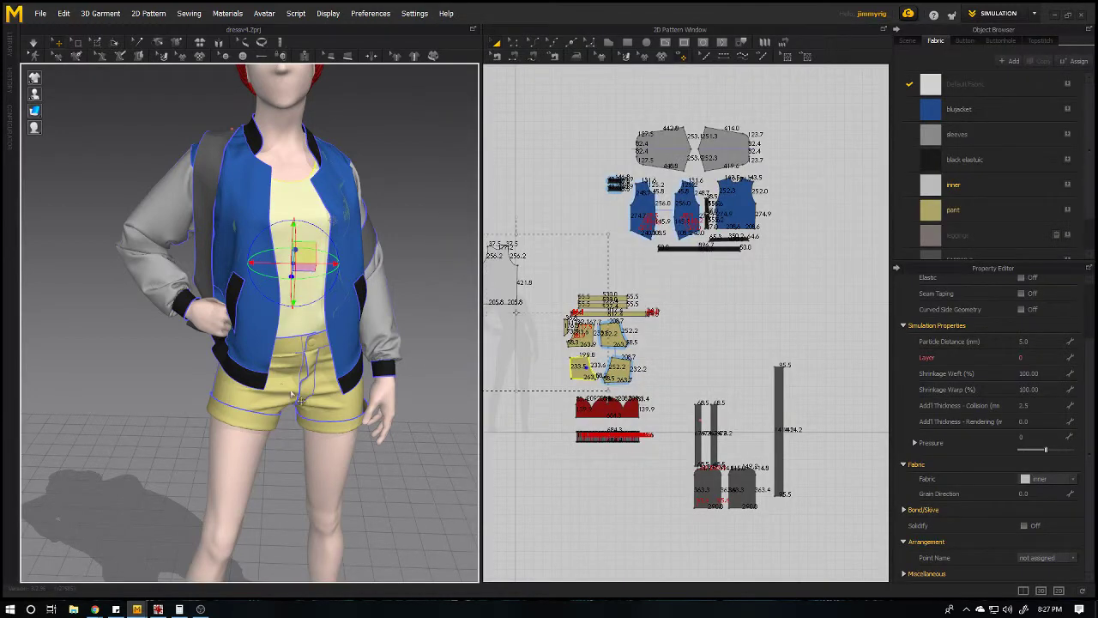
{"action": "middle_click_drag", "start_coordinate": [720, 355], "coordinate": [797, 369]}
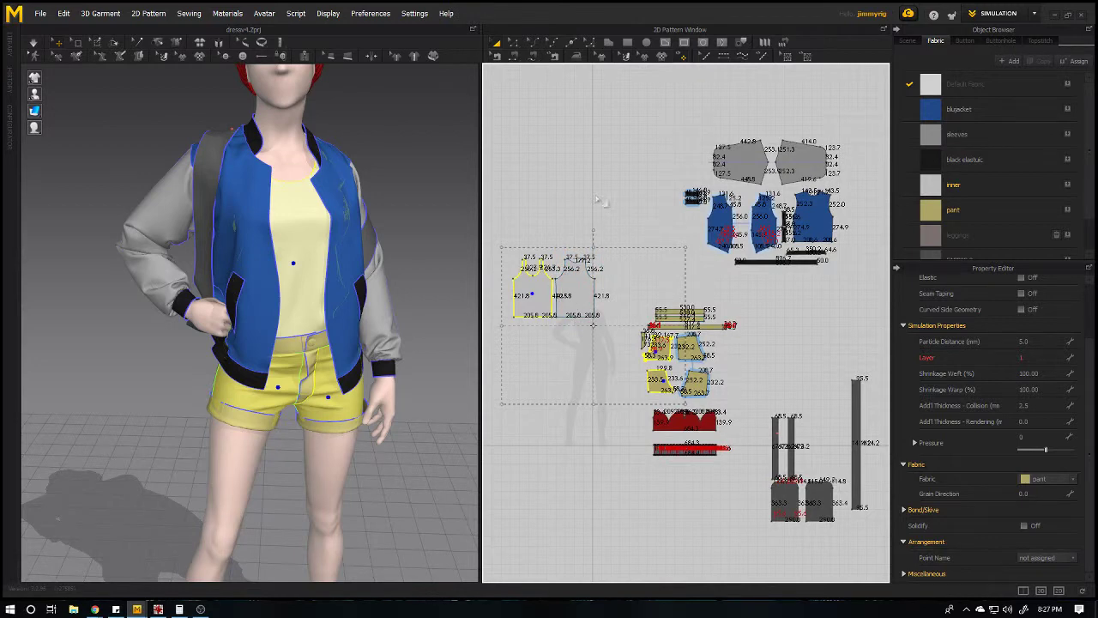
{"action": "left_click", "coordinate": [503, 252]}
Switch to the dressv5 project window and maximize it.
{"action": "key", "text": "alt+Tab"}
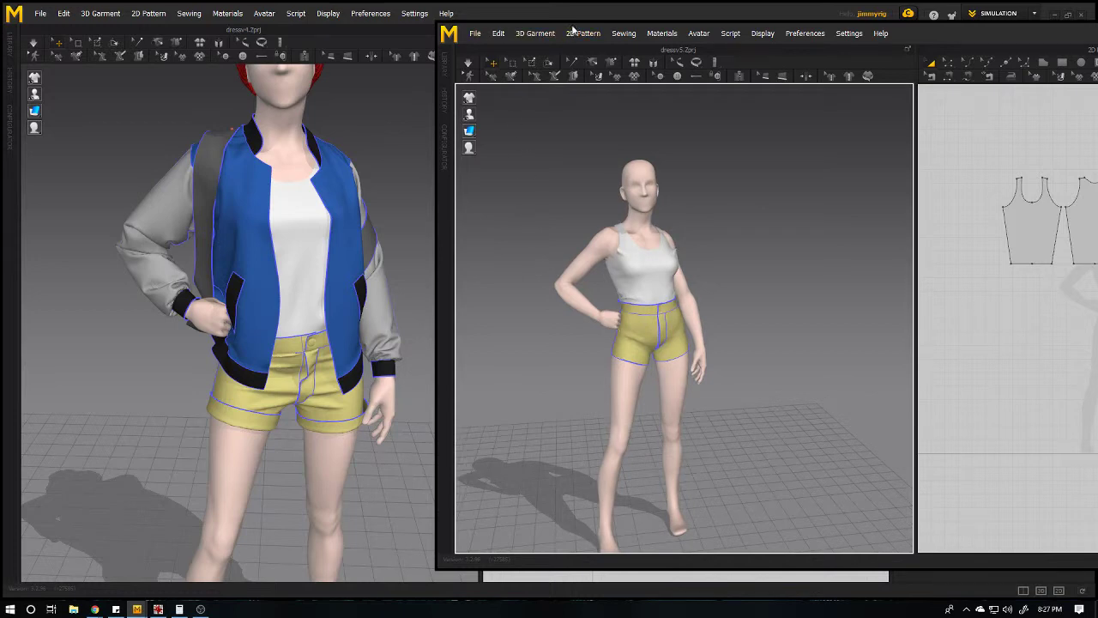
{"action": "left_click_drag", "start_coordinate": [573, 30], "coordinate": [279, 4]}
{"action": "double_click", "coordinate": [691, 10]}
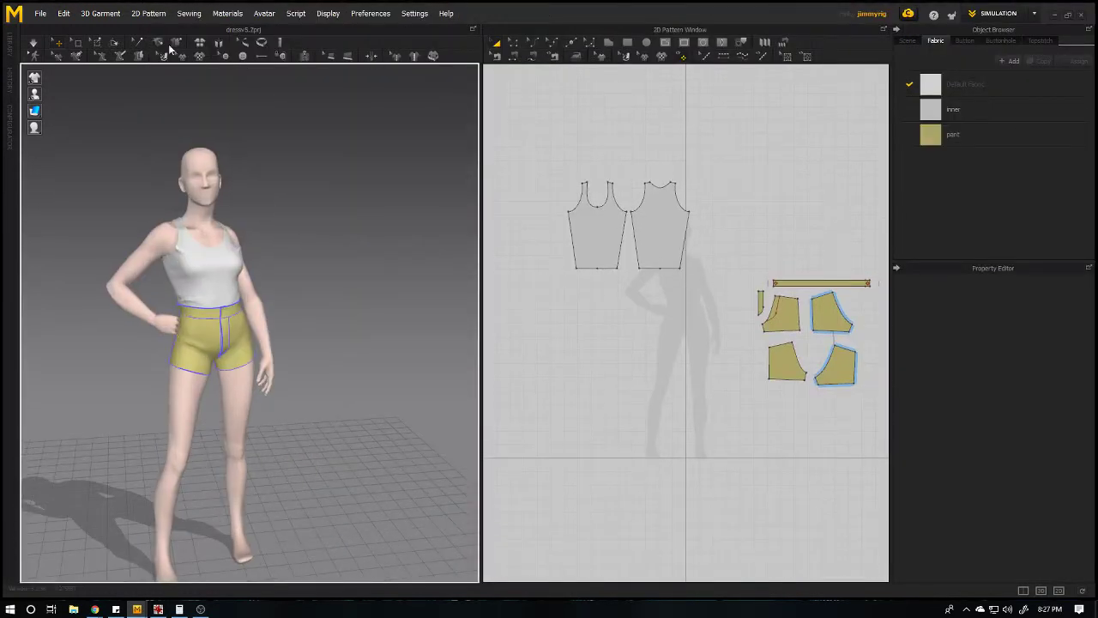
Try to save the dressv5 clothing as a garment file over the existing "pant and inner".
{"action": "left_click", "coordinate": [41, 14]}
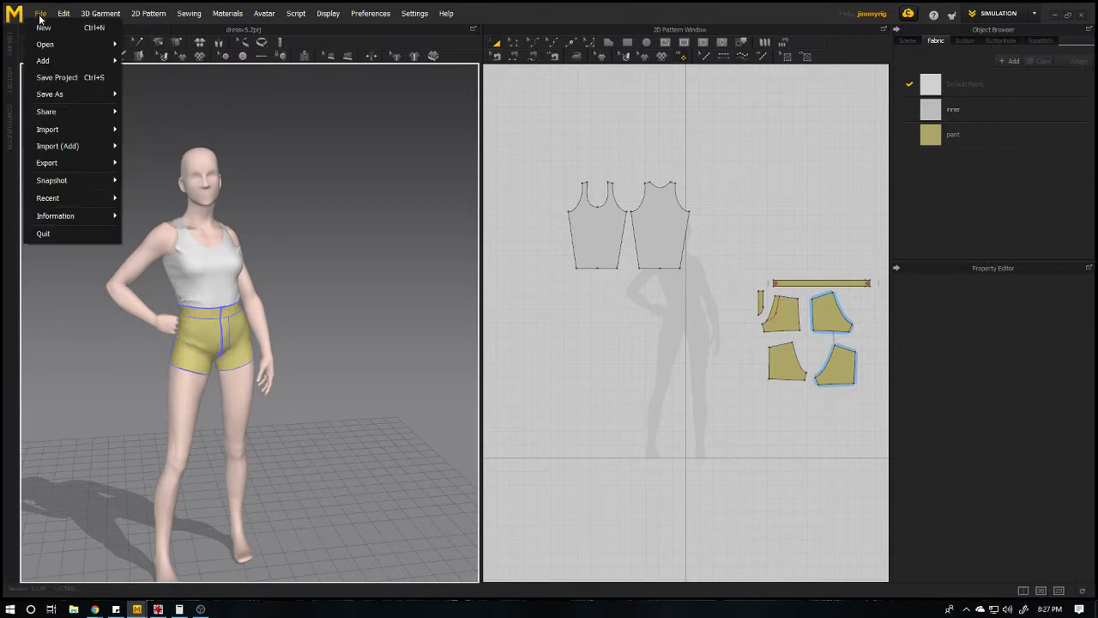
{"action": "mouse_move", "coordinate": [62, 100]}
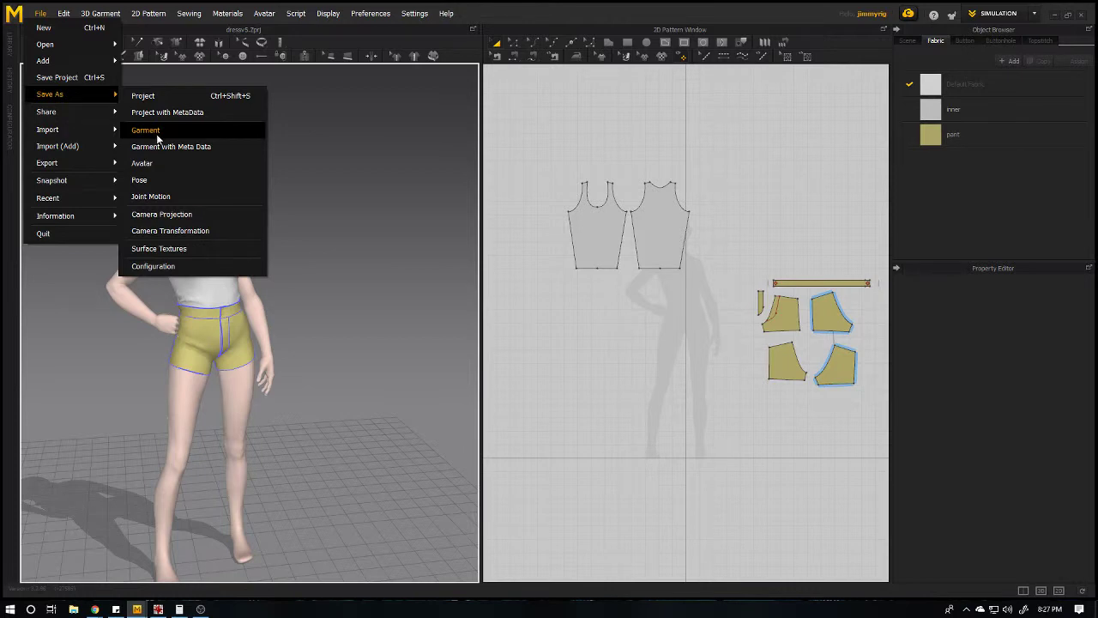
{"action": "left_click", "coordinate": [157, 135]}
{"action": "left_click_drag", "start_coordinate": [517, 262], "coordinate": [390, 84]}
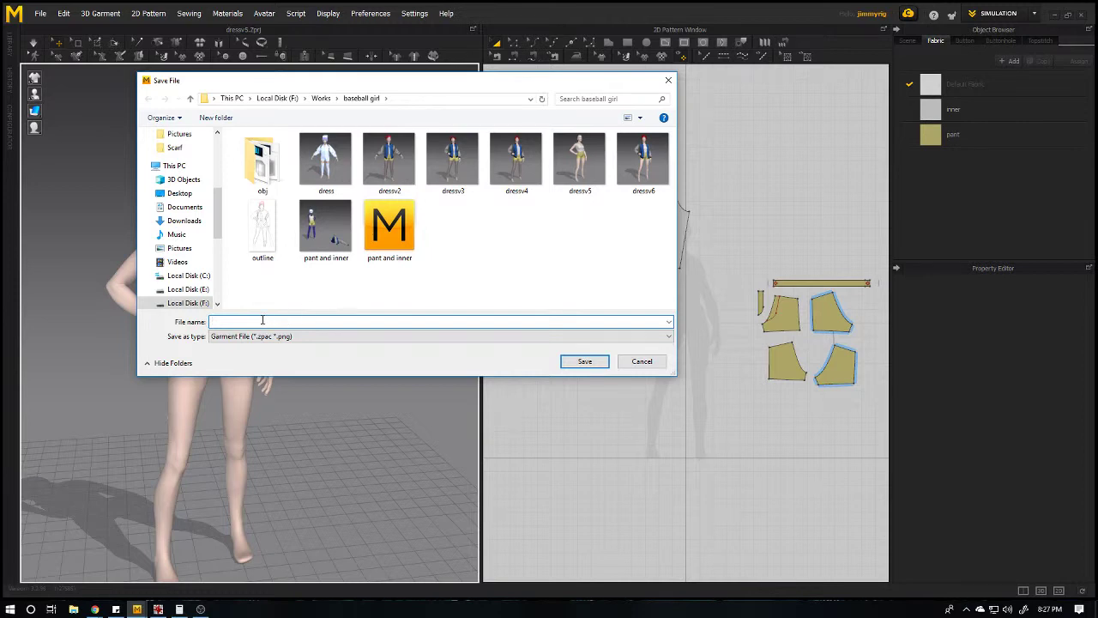
{"action": "type", "text": "pa"}
{"action": "key", "text": "BackSpace"}
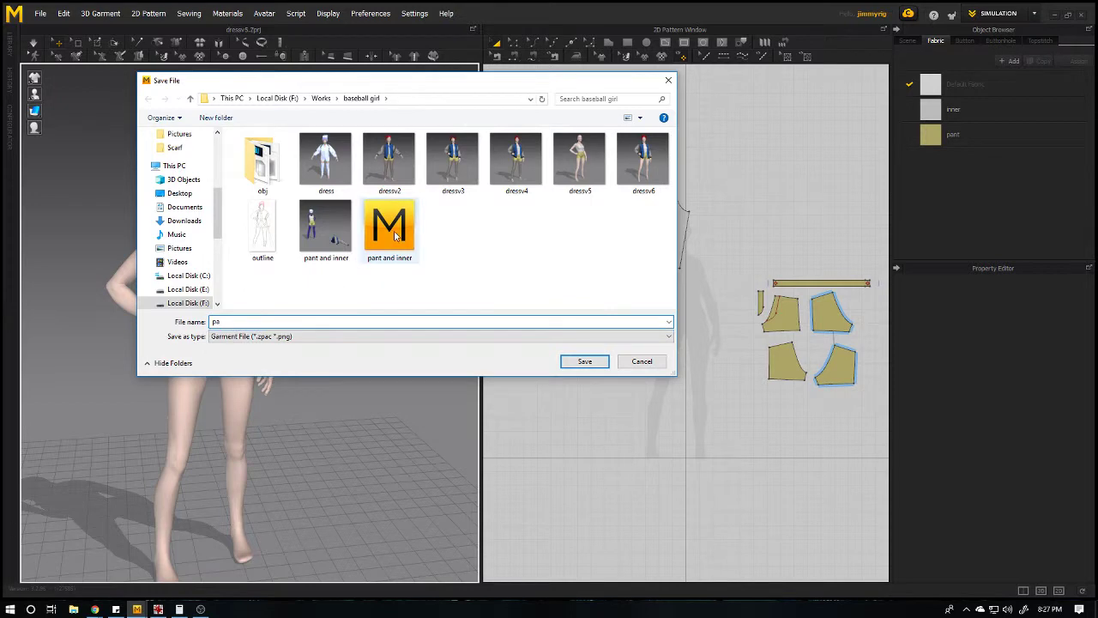
{"action": "double_click", "coordinate": [396, 241]}
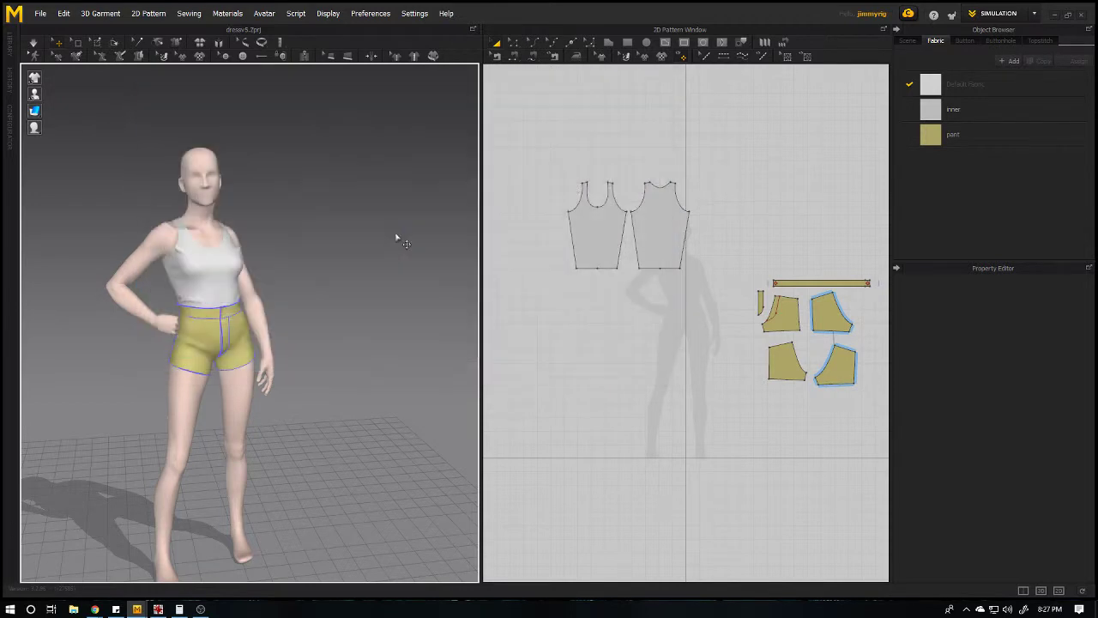
Save the tank top and shorts as the garment file "pant and inner", replacing the existing file.
{"action": "left_click", "coordinate": [40, 15]}
{"action": "mouse_move", "coordinate": [68, 112]}
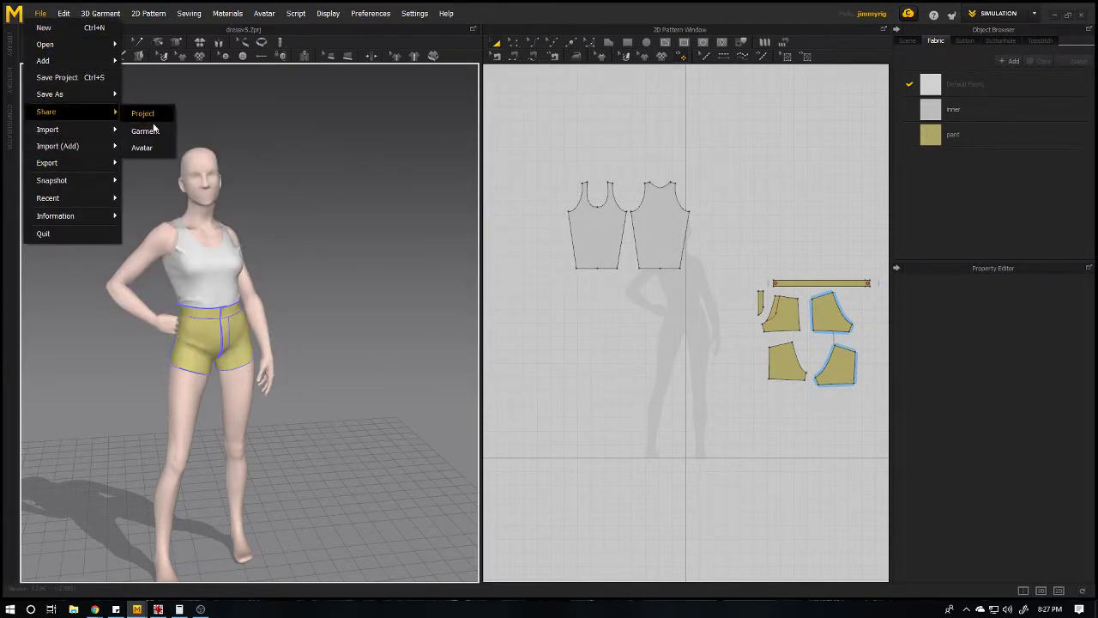
{"action": "left_click", "coordinate": [164, 129]}
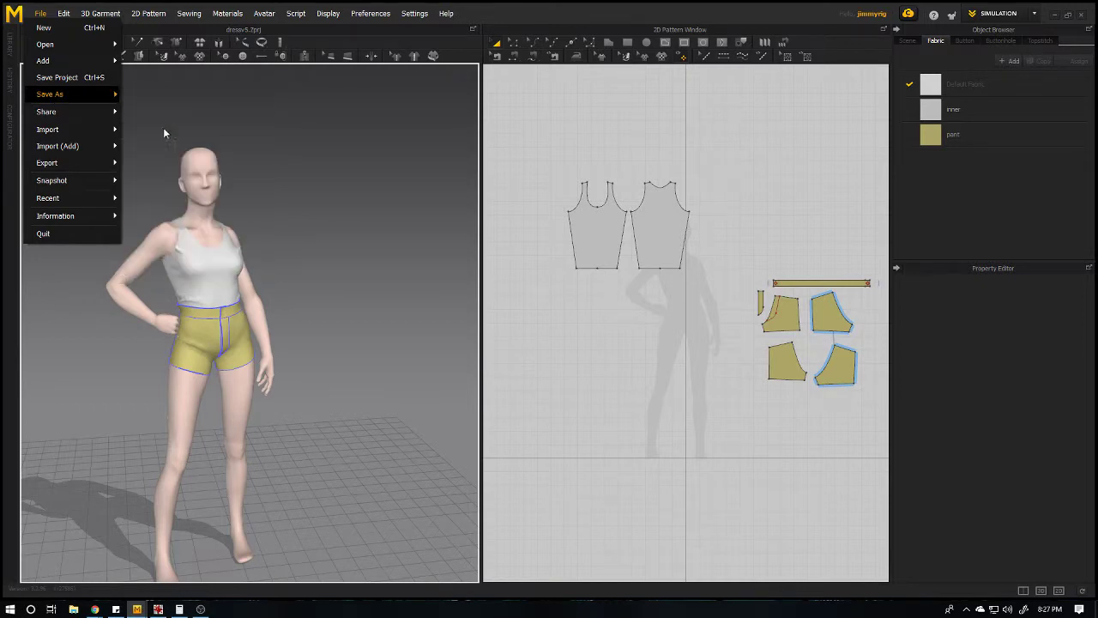
{"action": "left_click", "coordinate": [164, 112]}
{"action": "left_click", "coordinate": [393, 247]}
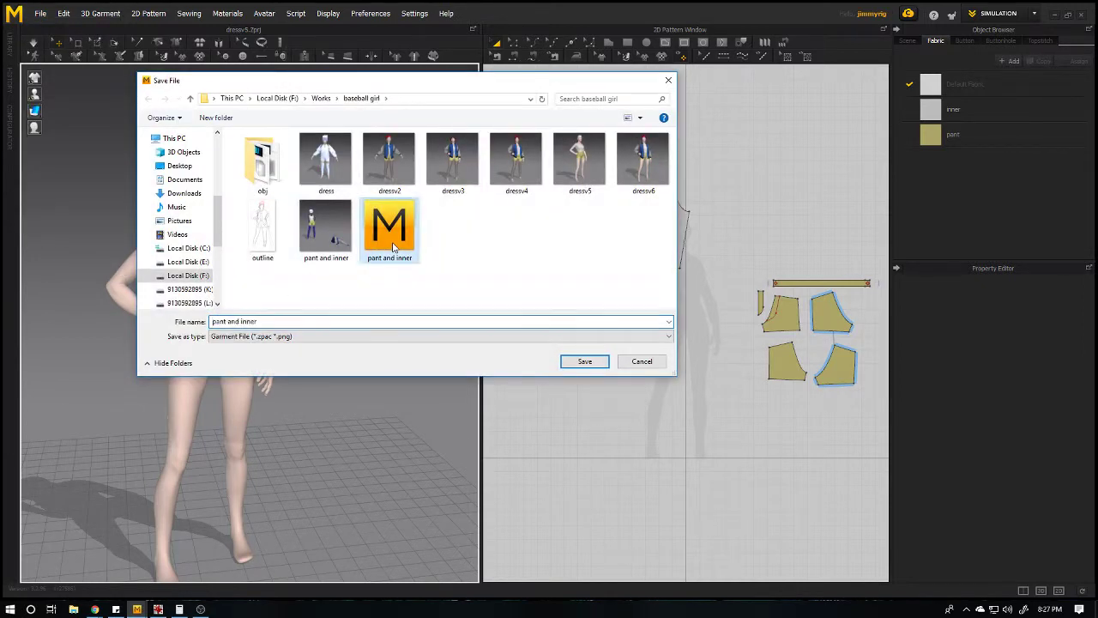
{"action": "double_click", "coordinate": [397, 242]}
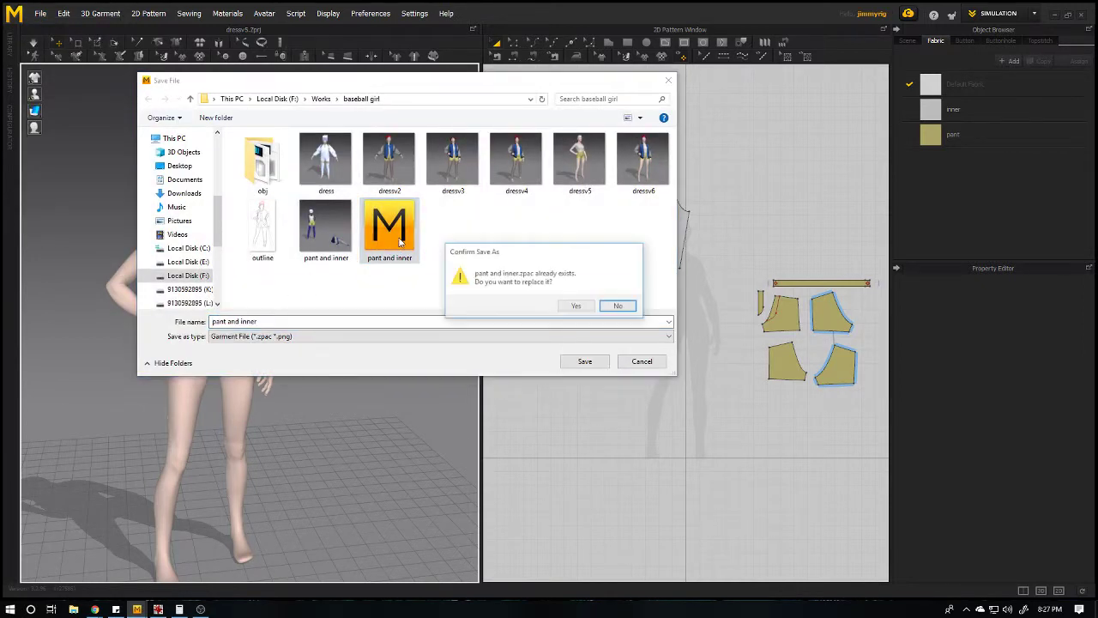
{"action": "left_click", "coordinate": [580, 308]}
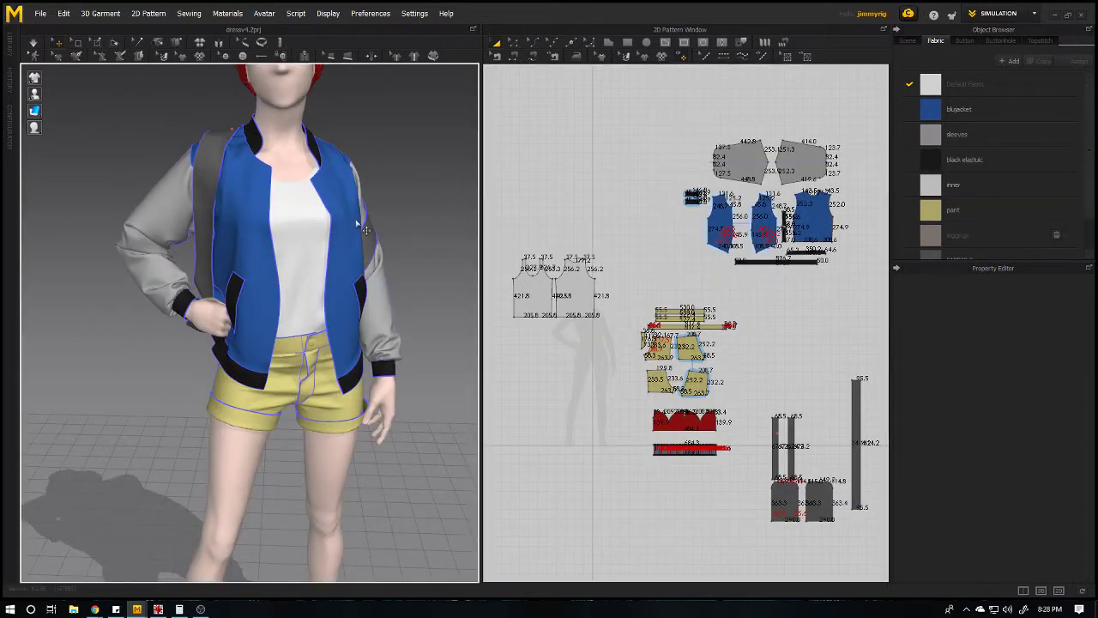
Delete the front and back patterns of the white tank top in the dressv4 project.
{"action": "right_click_drag", "start_coordinate": [363, 228], "coordinate": [334, 241]}
{"action": "scroll", "coordinate": [385, 238], "scroll_direction": "down", "scroll_amount": 3}
{"action": "scroll", "coordinate": [322, 228], "scroll_direction": "up", "scroll_amount": 3}
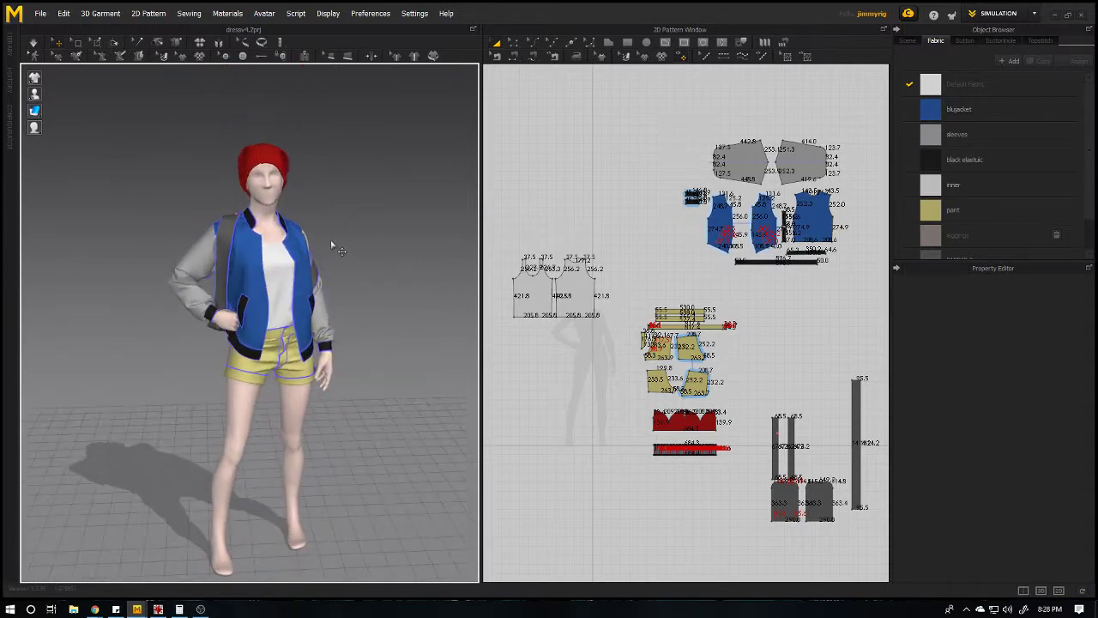
{"action": "left_click", "coordinate": [588, 286]}
{"action": "key", "text": "Delete"}
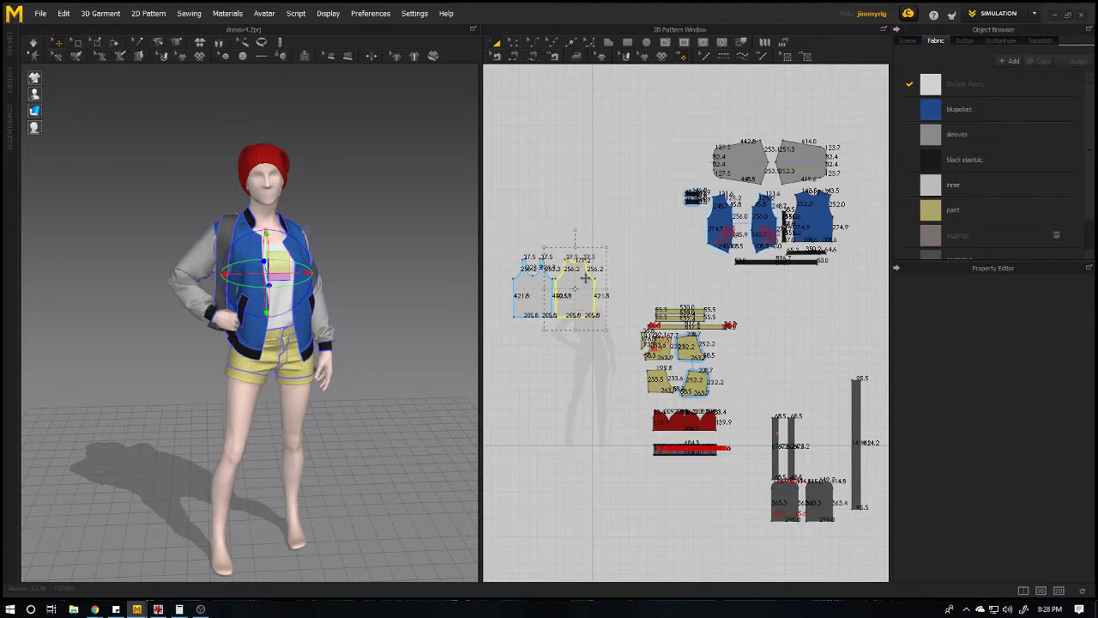
{"action": "key", "text": "Delete"}
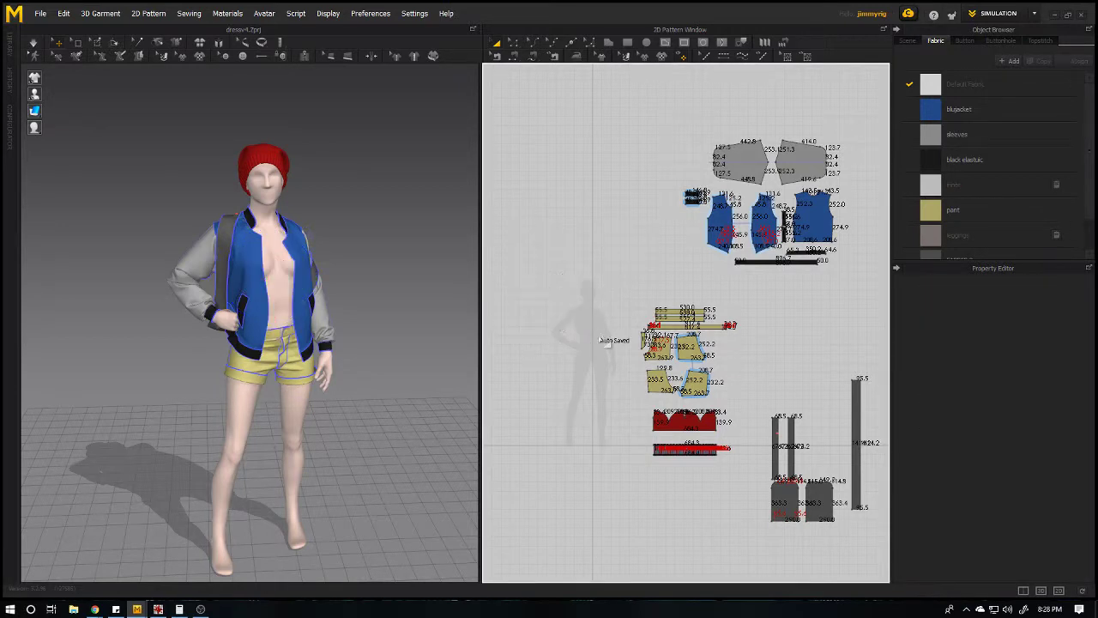
Delete all the yellow shorts patterns, including the waistband pieces.
{"action": "scroll", "coordinate": [723, 391], "scroll_direction": "up", "scroll_amount": 4}
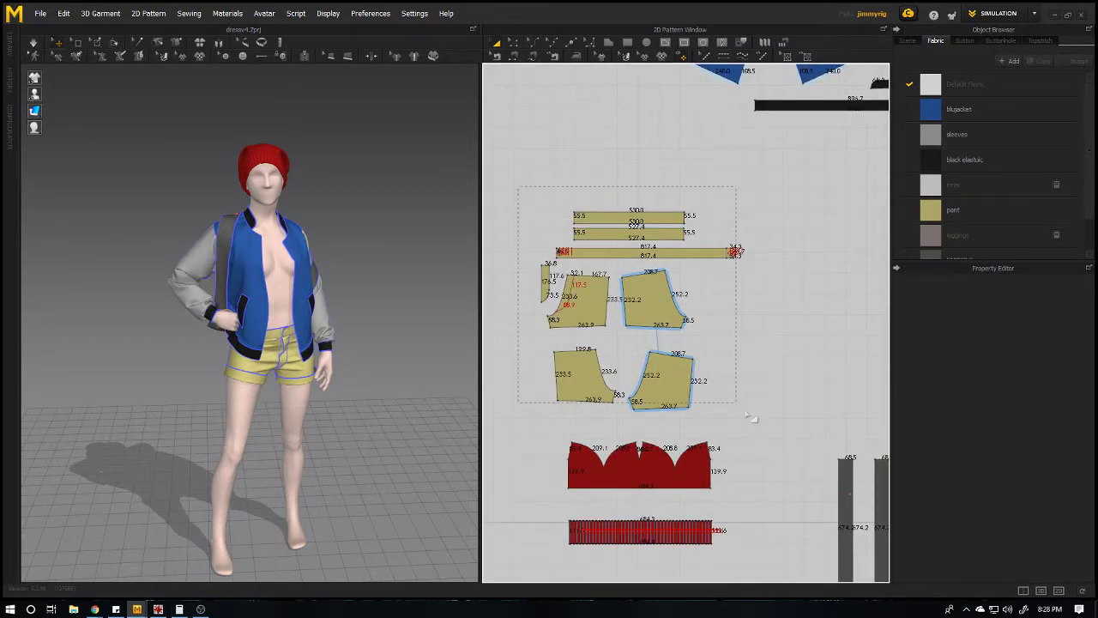
{"action": "left_click_drag", "start_coordinate": [749, 417], "coordinate": [767, 426]}
{"action": "key", "text": "Delete"}
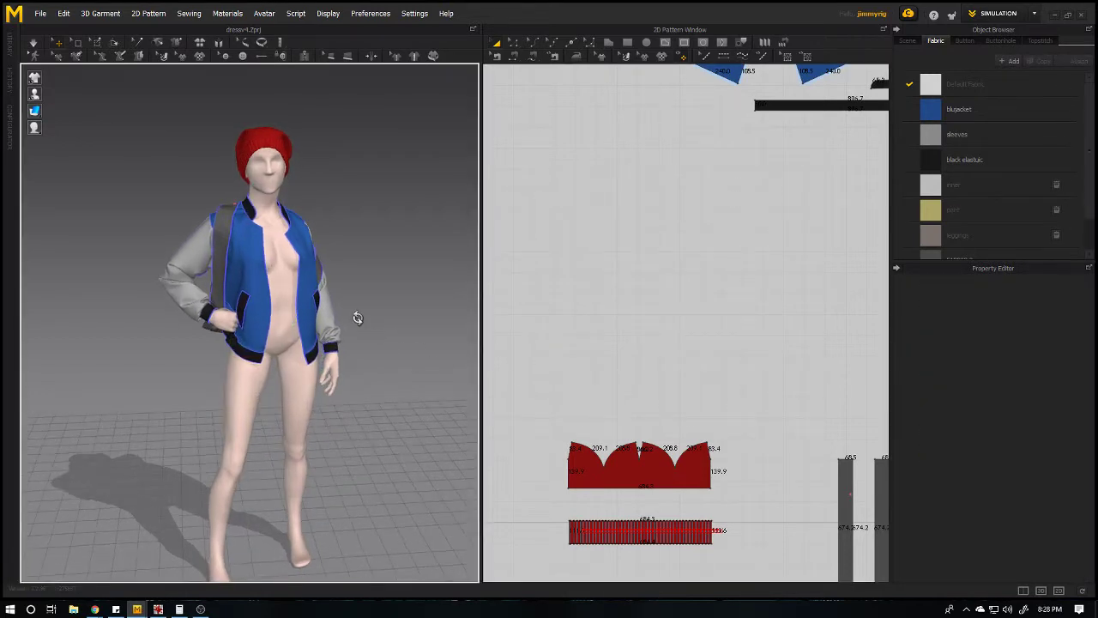
Add the garment file "pant and inner" to the project with load type Add, zero translation and the unit cm.
{"action": "left_click", "coordinate": [41, 13]}
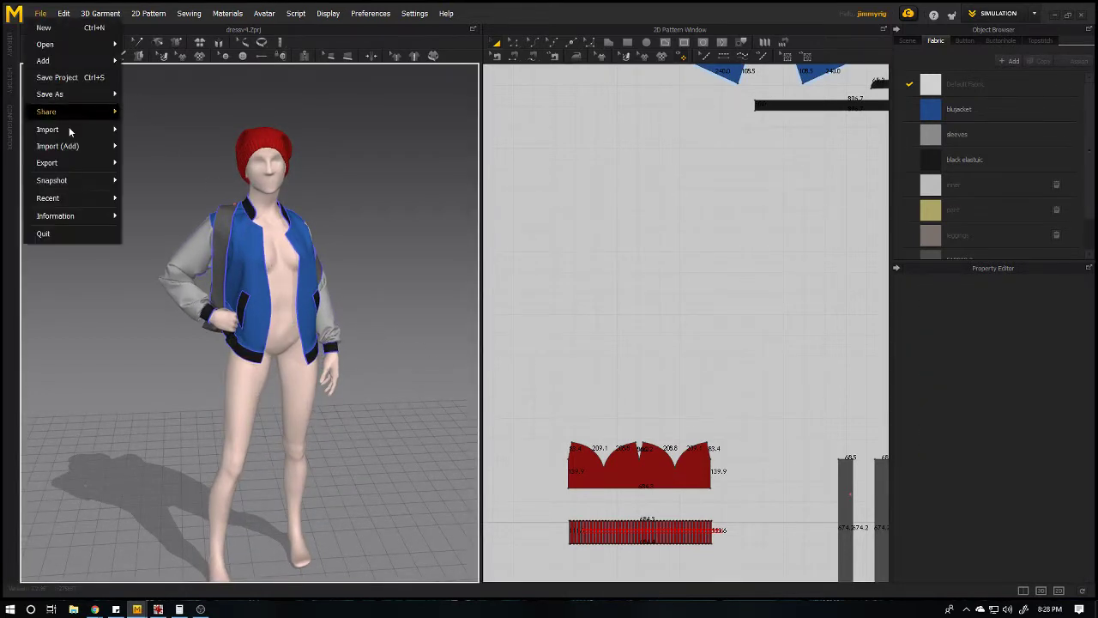
{"action": "mouse_move", "coordinate": [68, 130]}
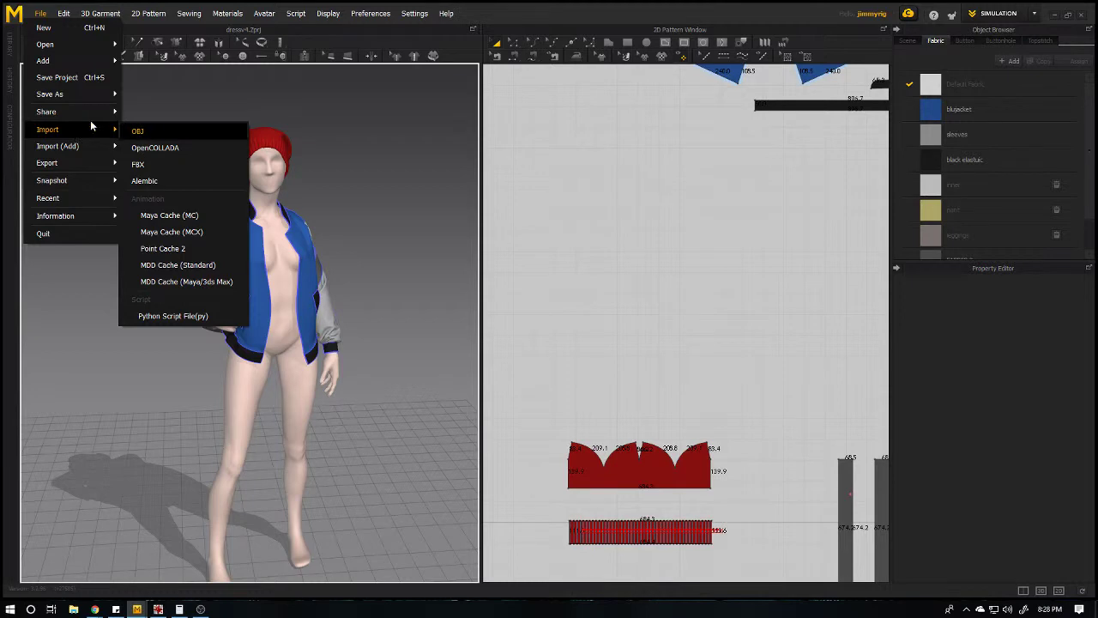
{"action": "mouse_move", "coordinate": [53, 64]}
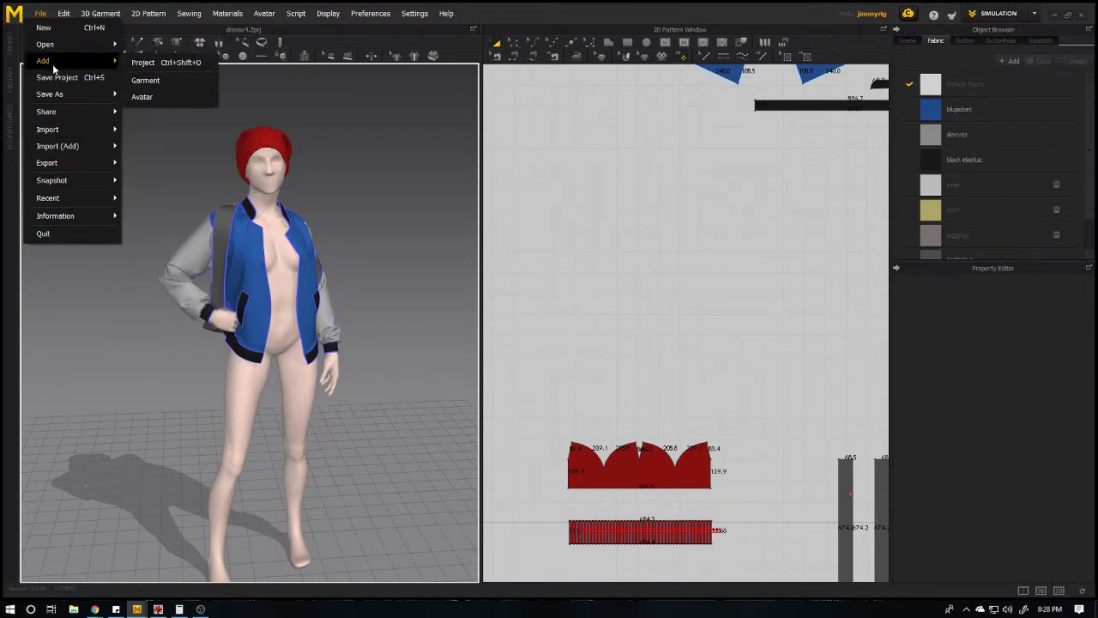
{"action": "left_click", "coordinate": [144, 80]}
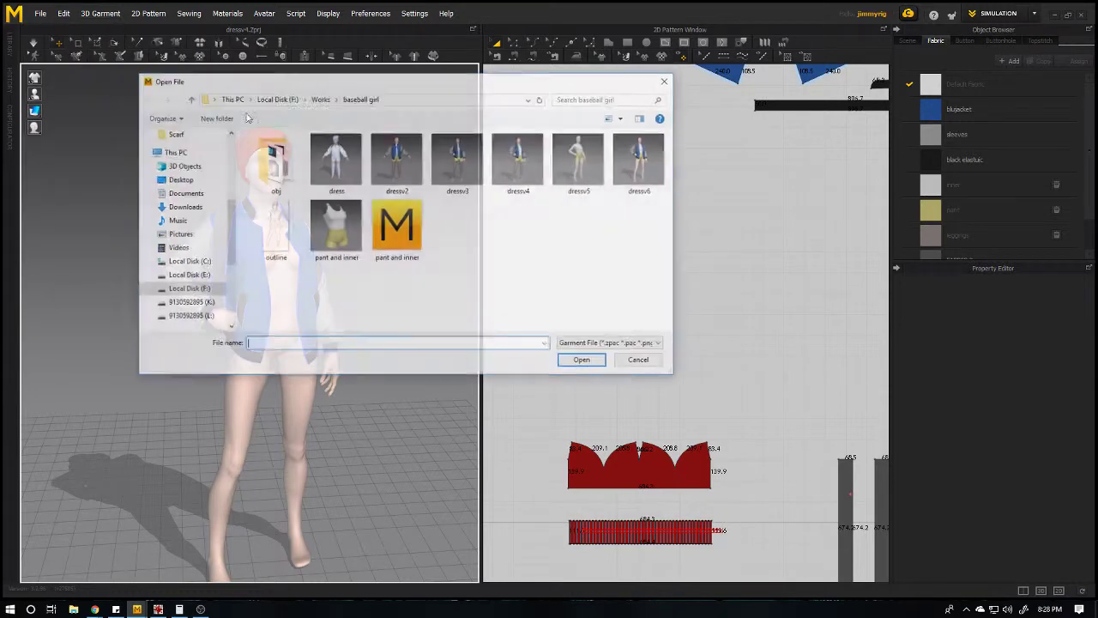
{"action": "left_click", "coordinate": [410, 237]}
{"action": "double_click", "coordinate": [410, 238]}
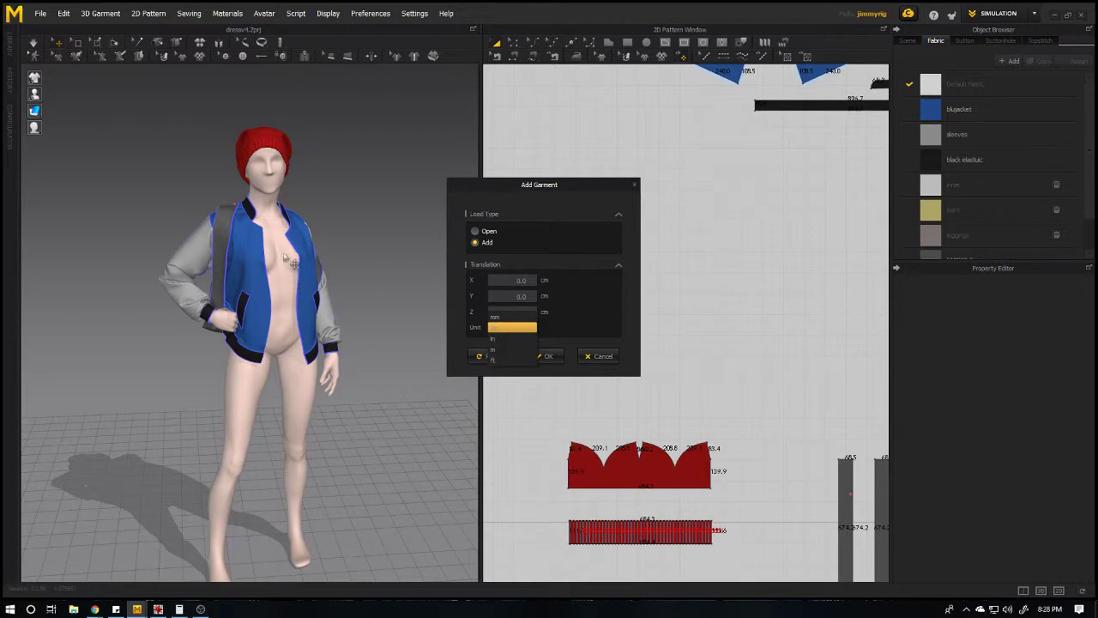
{"action": "left_click", "coordinate": [503, 328]}
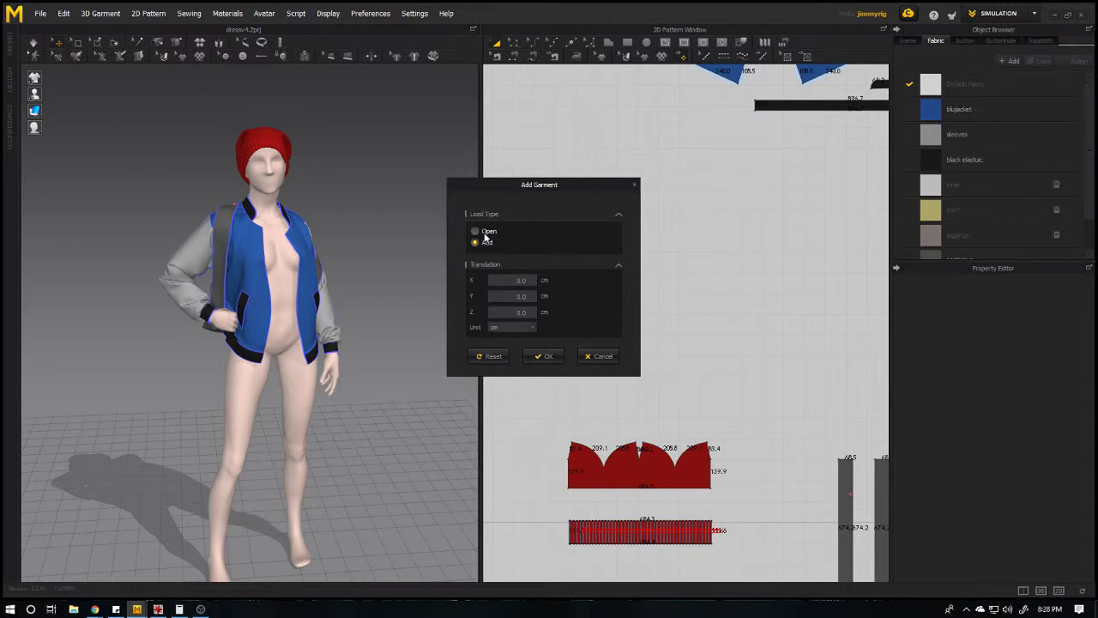
{"action": "left_click", "coordinate": [541, 356]}
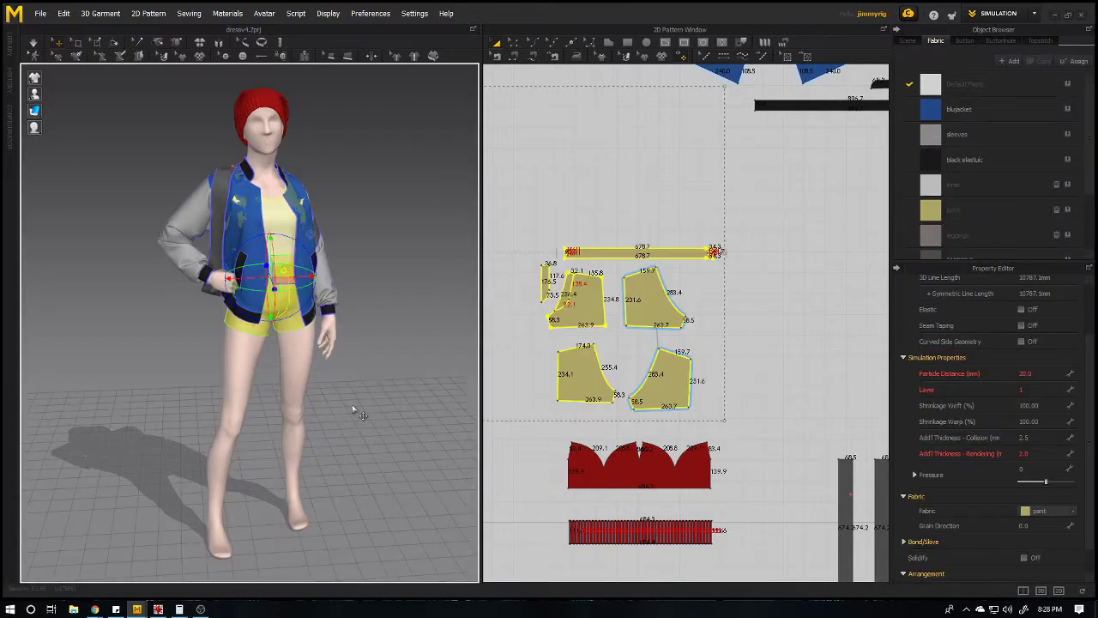
Examine the added tank top and shorts on the avatar and check their side seams with the Edit Sewing tool.
{"action": "right_click_drag", "start_coordinate": [369, 306], "coordinate": [412, 311]}
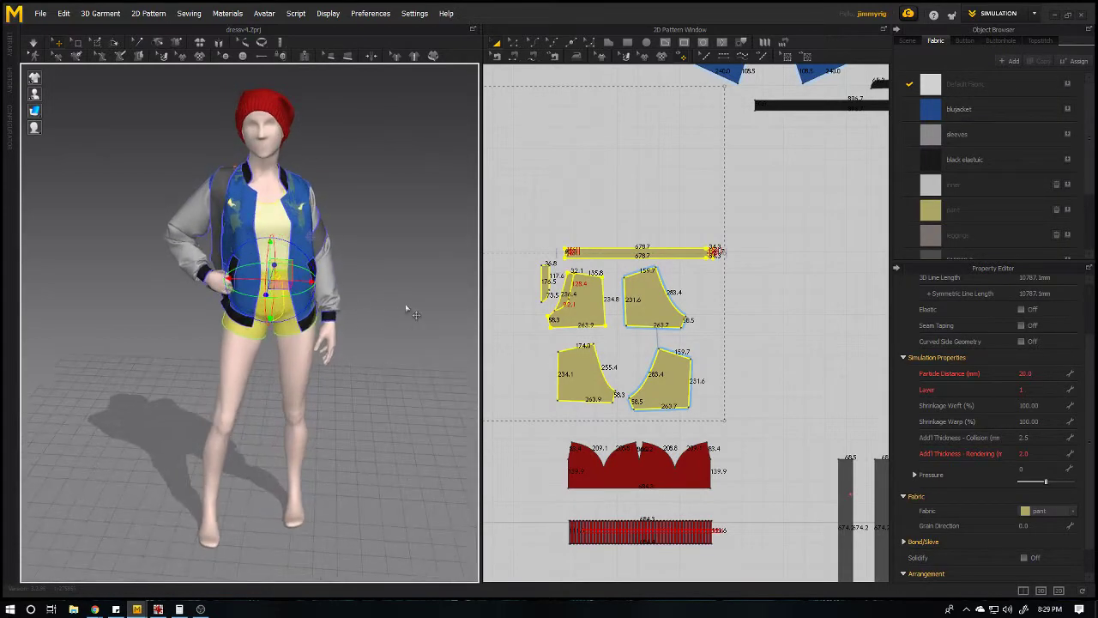
{"action": "left_click", "coordinate": [411, 312]}
{"action": "scroll", "coordinate": [687, 338], "scroll_direction": "down", "scroll_amount": 2}
{"action": "middle_click_drag", "start_coordinate": [686, 338], "coordinate": [805, 389]}
{"action": "middle_click_drag", "start_coordinate": [643, 167], "coordinate": [678, 164]}
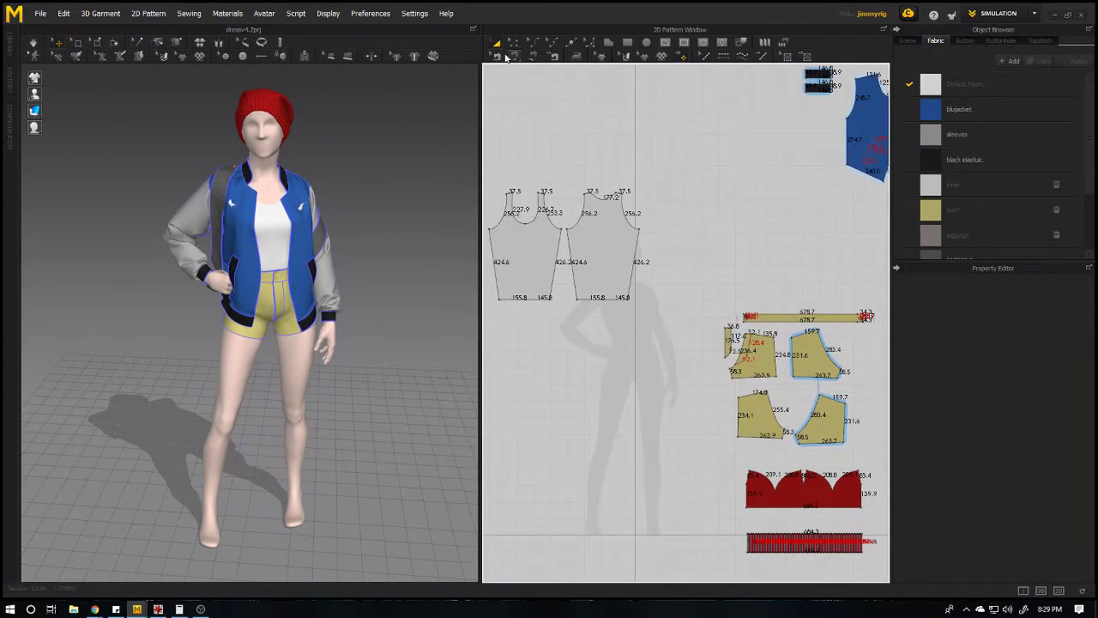
{"action": "left_click", "coordinate": [496, 55]}
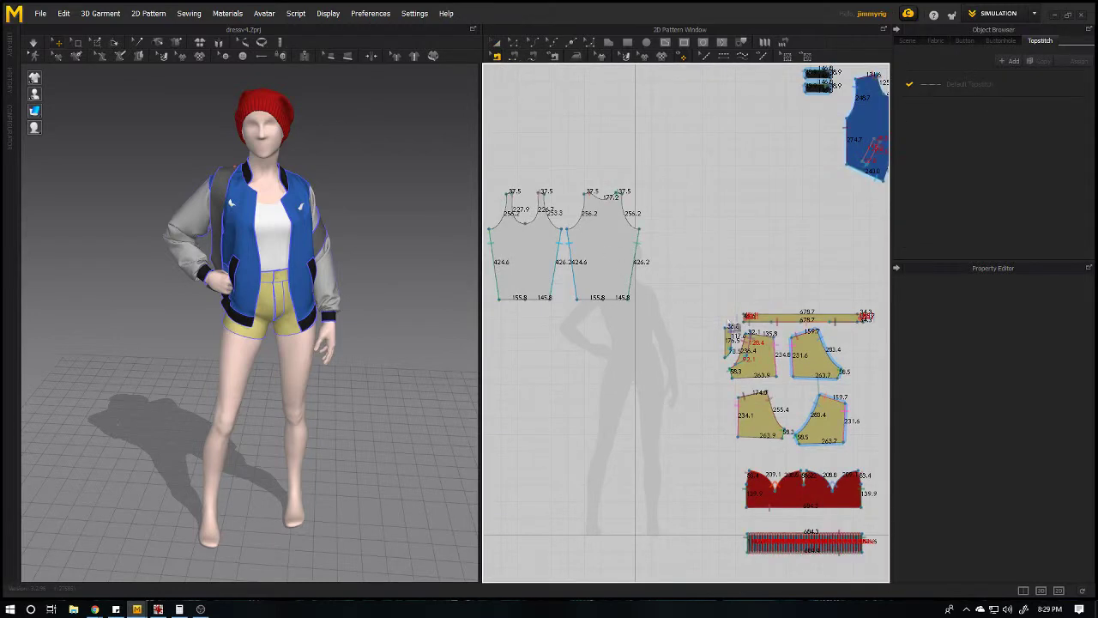
{"action": "left_click", "coordinate": [786, 360]}
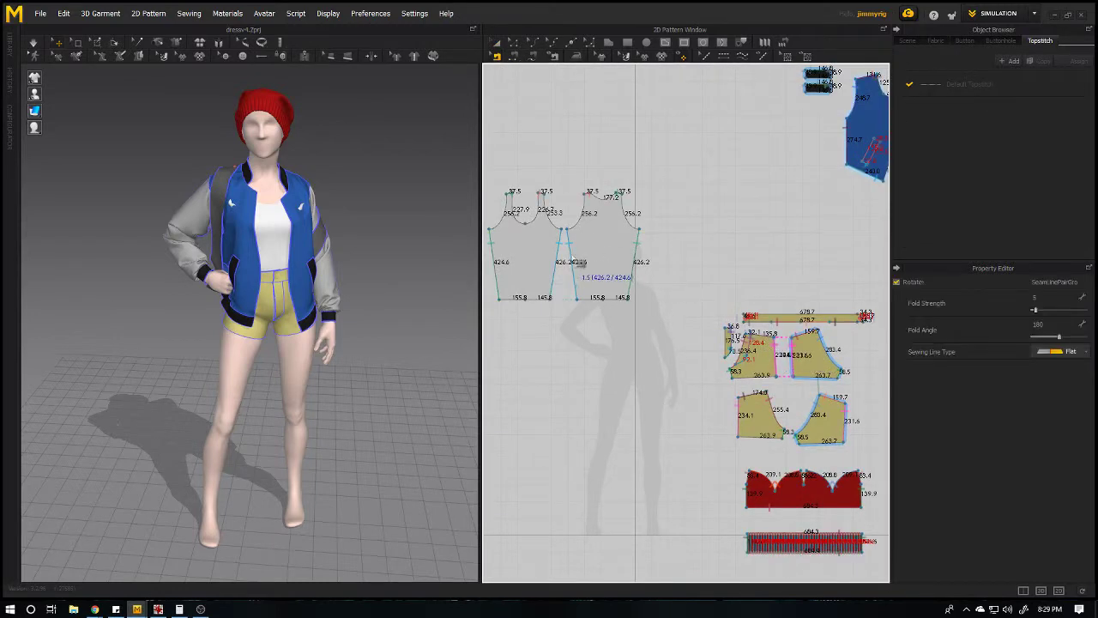
{"action": "left_click", "coordinate": [493, 255]}
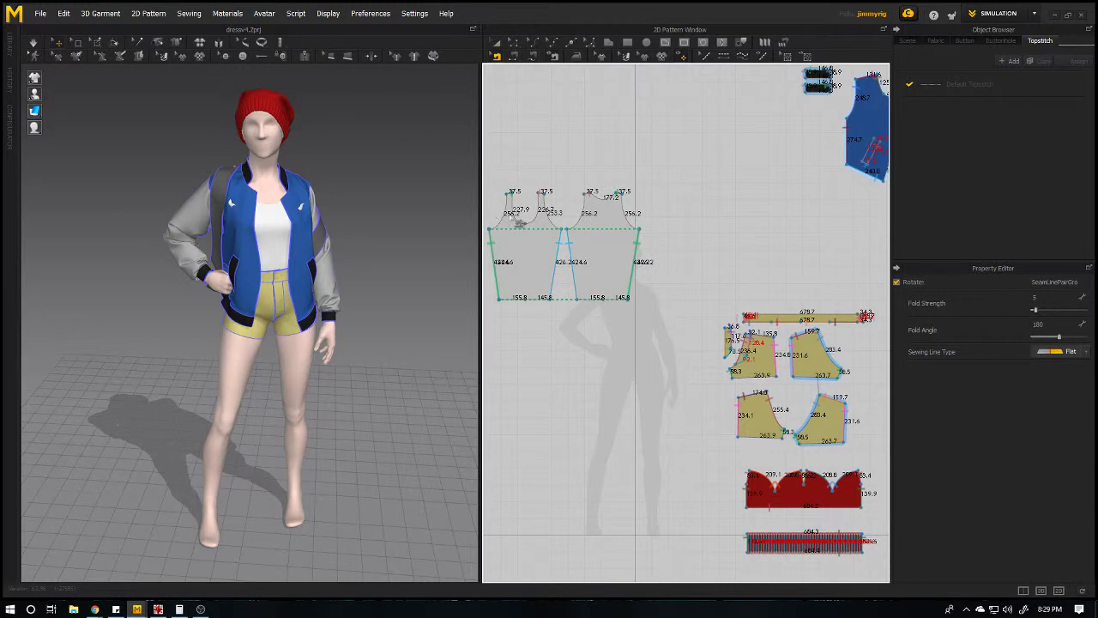
Simulate the outfit with the added tank top and yellow shorts worn under the jacket.
{"action": "middle_click_drag", "start_coordinate": [740, 338], "coordinate": [646, 247]}
{"action": "scroll", "coordinate": [726, 327], "scroll_direction": "up", "scroll_amount": 3}
{"action": "scroll", "coordinate": [699, 339], "scroll_direction": "down", "scroll_amount": 3}
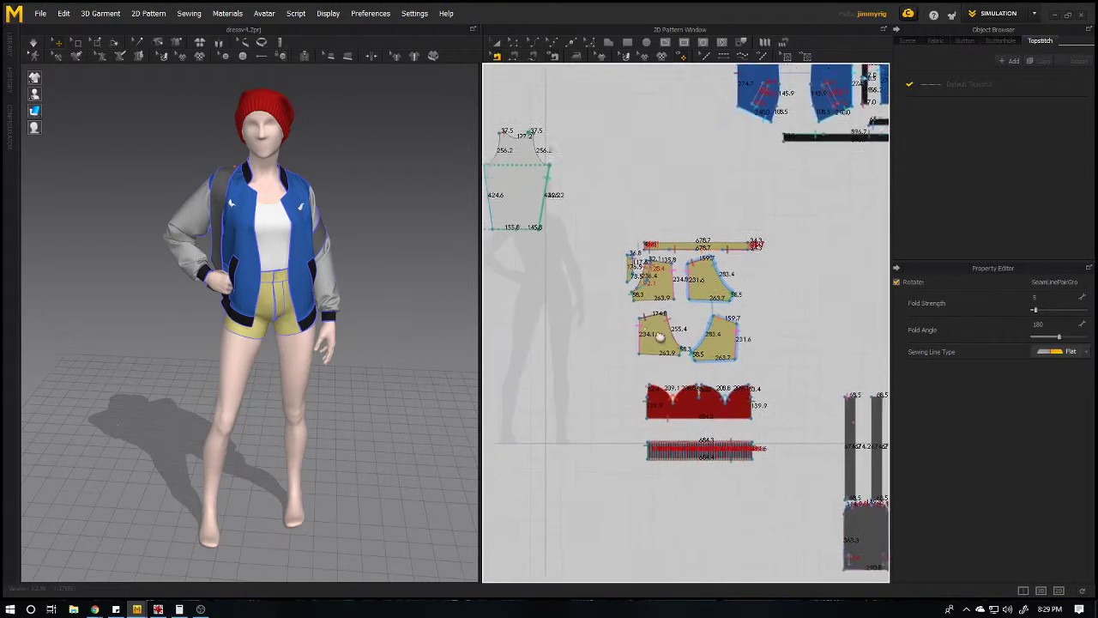
{"action": "middle_click_drag", "start_coordinate": [659, 334], "coordinate": [662, 343]}
{"action": "right_click_drag", "start_coordinate": [364, 300], "coordinate": [397, 285]}
{"action": "scroll", "coordinate": [329, 300], "scroll_direction": "up", "scroll_amount": 3}
{"action": "scroll", "coordinate": [314, 284], "scroll_direction": "down", "scroll_amount": 2}
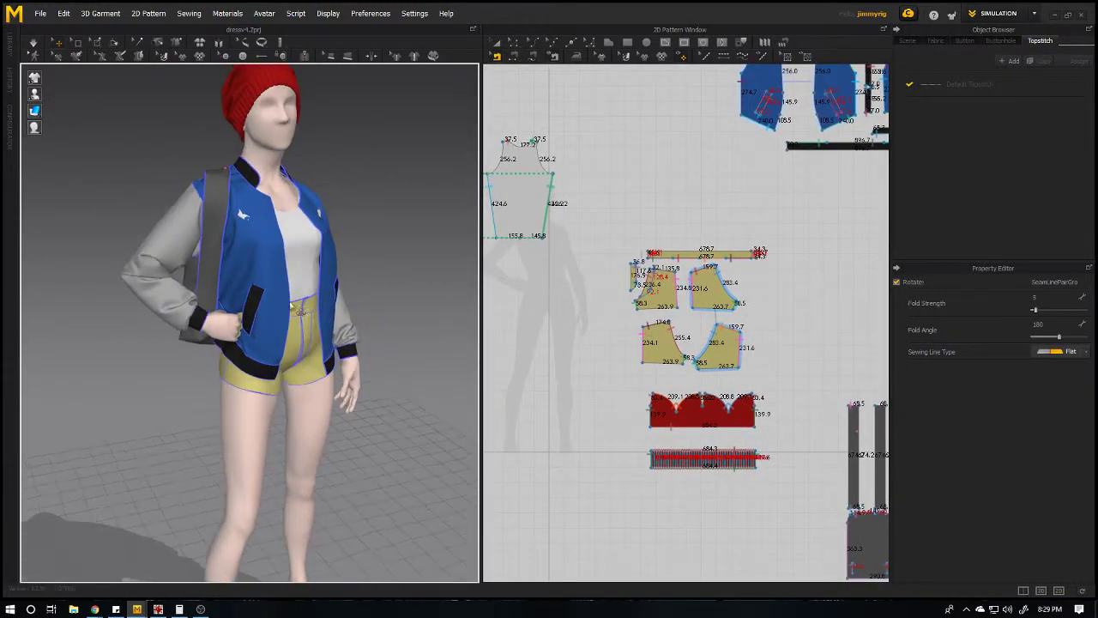
{"action": "scroll", "coordinate": [310, 281], "scroll_direction": "up", "scroll_amount": 3}
{"action": "left_click", "coordinate": [234, 200]}
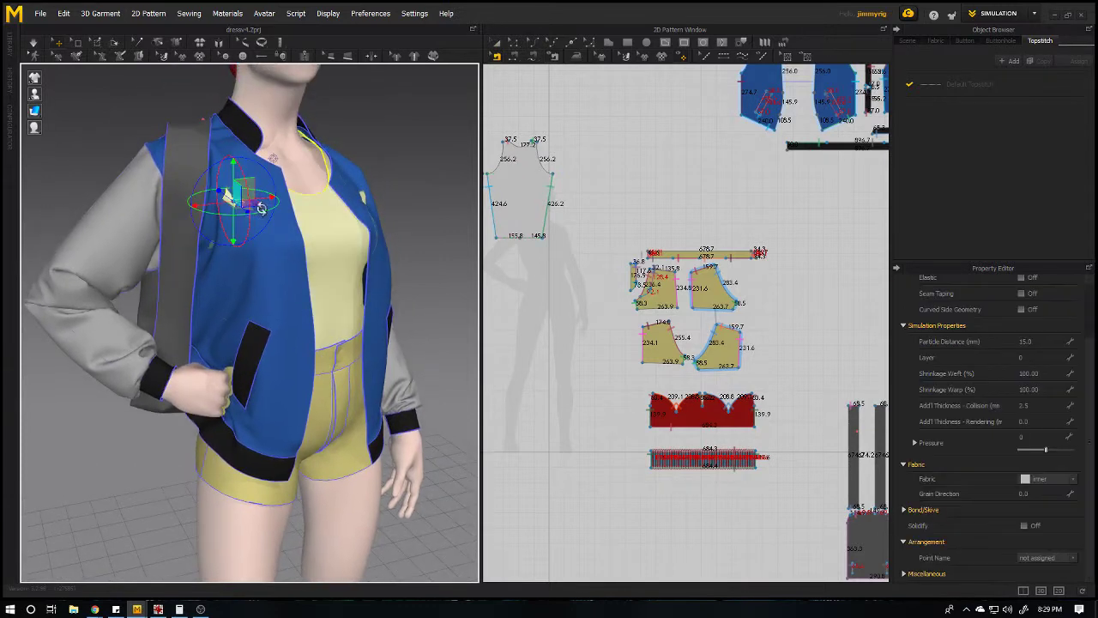
{"action": "key", "text": "Escape"}
{"action": "left_click", "coordinate": [33, 42]}
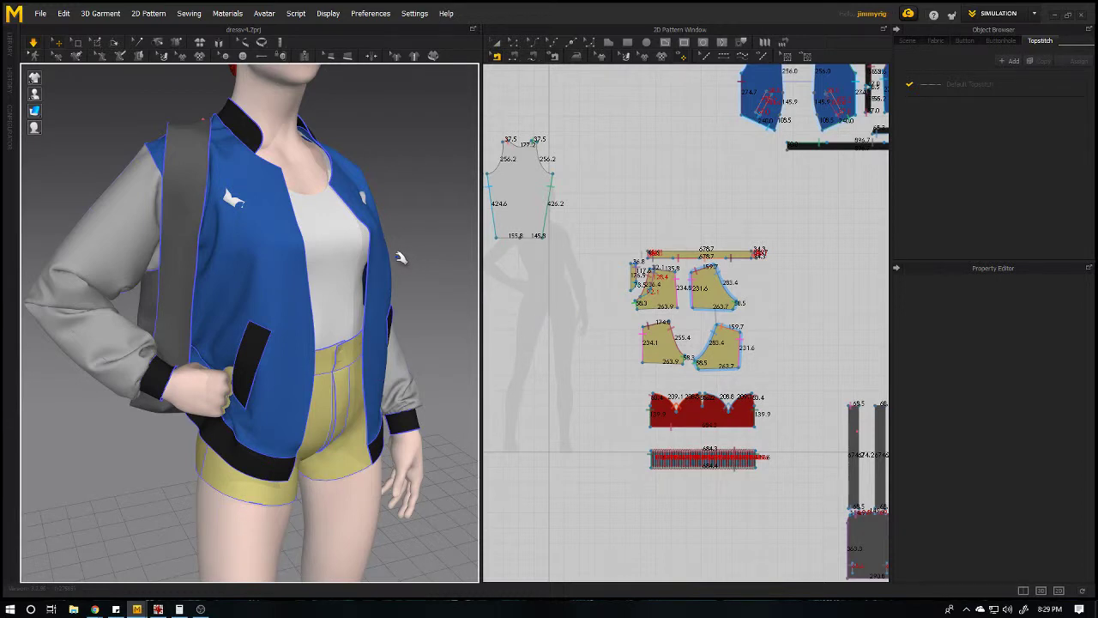
Select all the patterns of the outfit and set their particle distance to 15 mm.
{"action": "scroll", "coordinate": [567, 185], "scroll_direction": "down", "scroll_amount": 3}
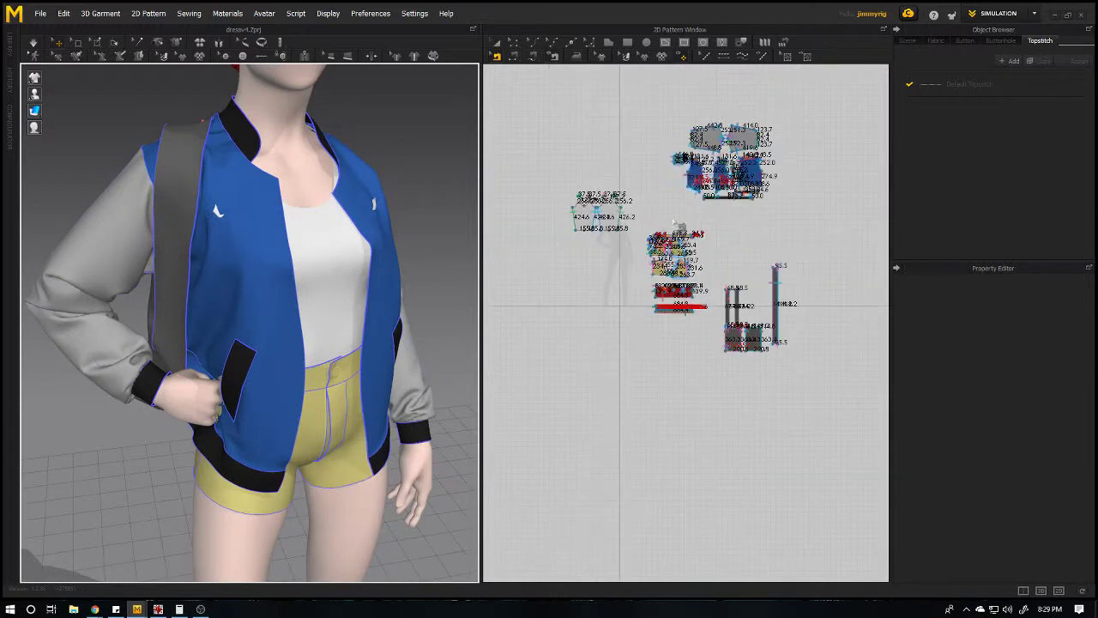
{"action": "left_click", "coordinate": [496, 43]}
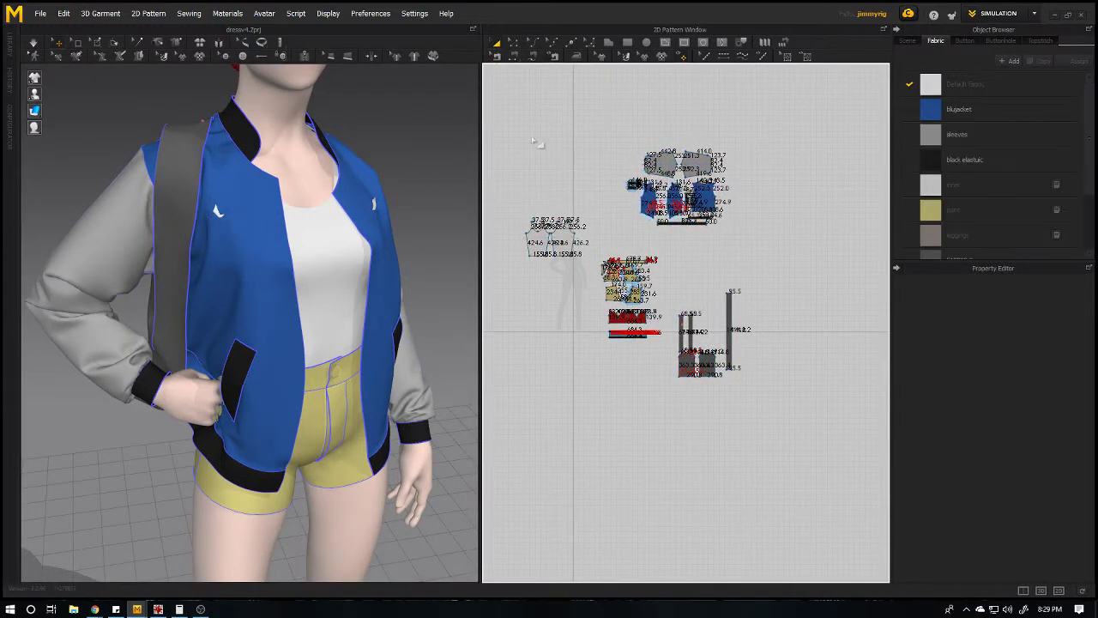
{"action": "left_click_drag", "start_coordinate": [783, 432], "coordinate": [770, 415]}
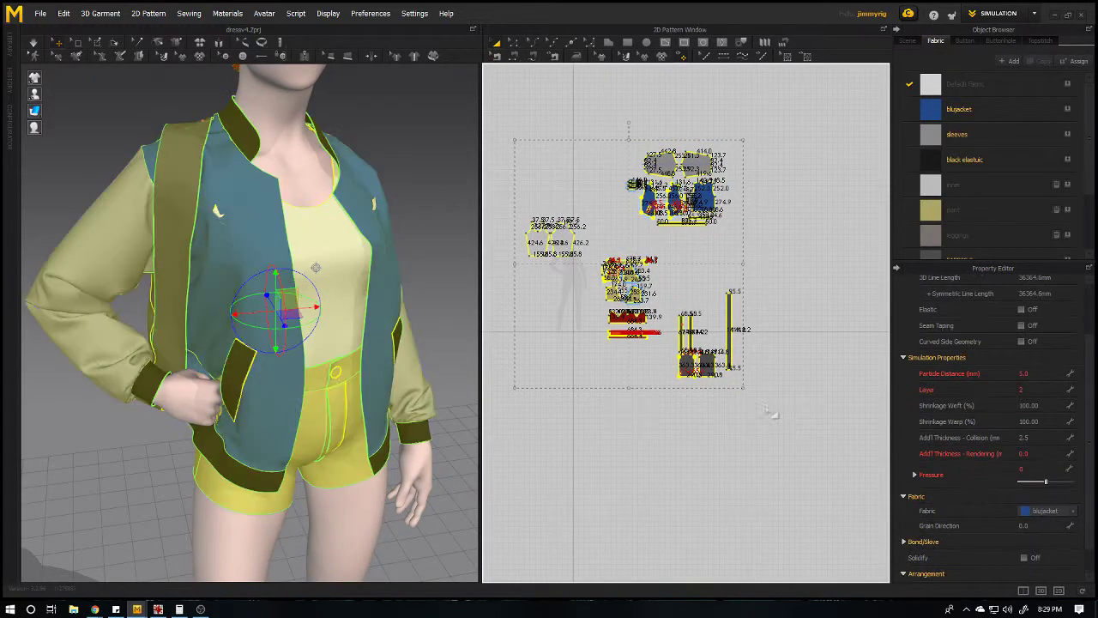
{"action": "left_click", "coordinate": [1035, 373]}
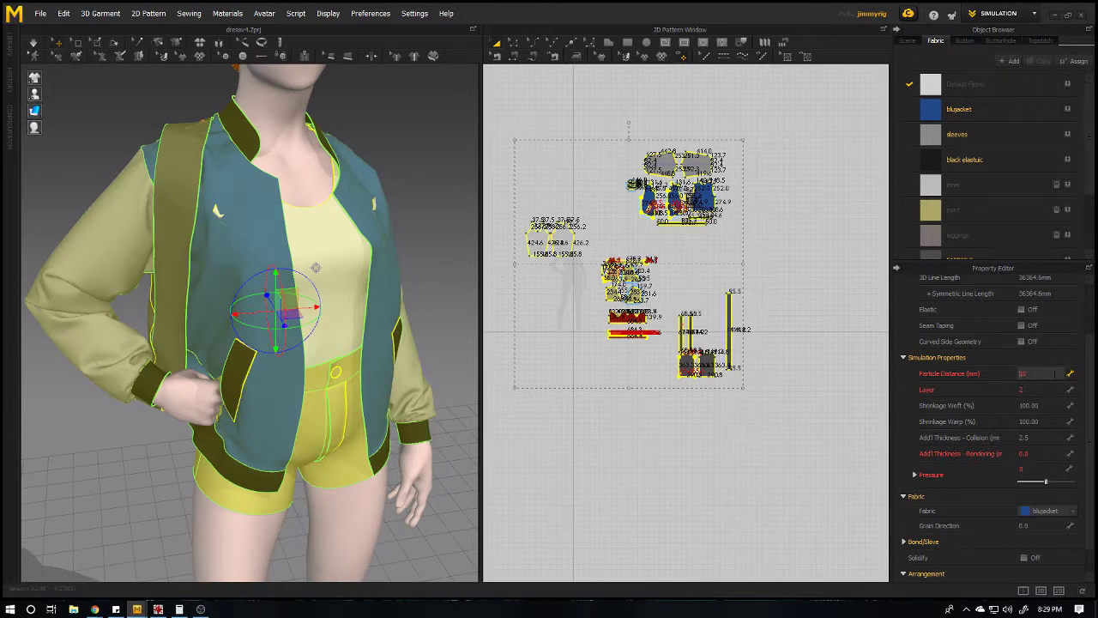
{"action": "key", "text": "Return"}
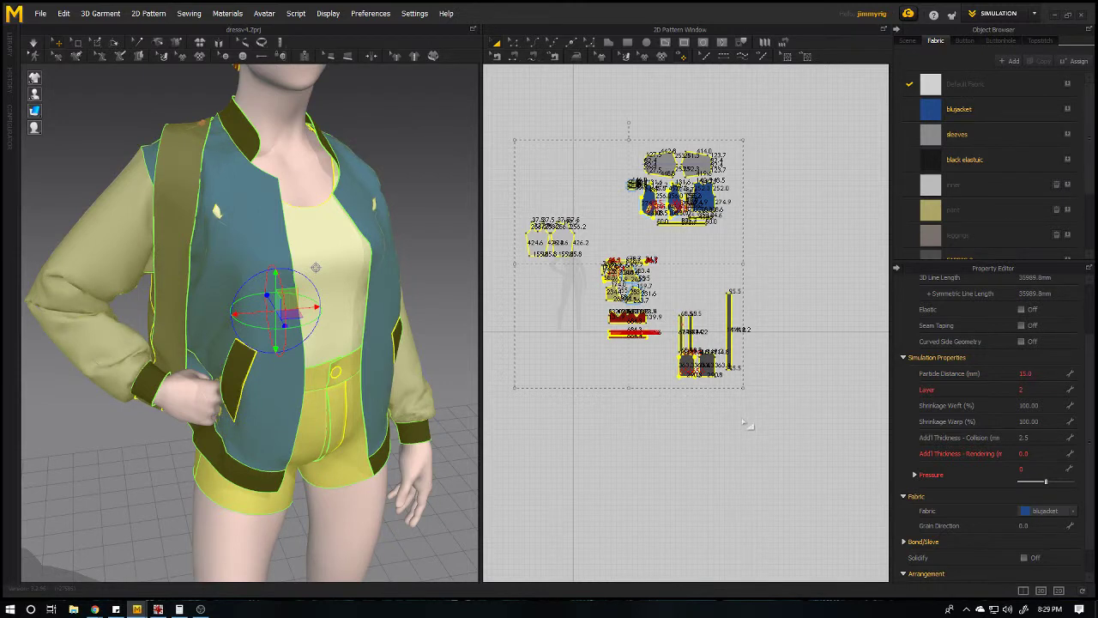
Simulate the whole outfit at the coarser particle distance, grabbing the jacket's front panel on the avatar's left side, and stop the simulation.
{"action": "middle_click_drag", "start_coordinate": [748, 429], "coordinate": [816, 457]}
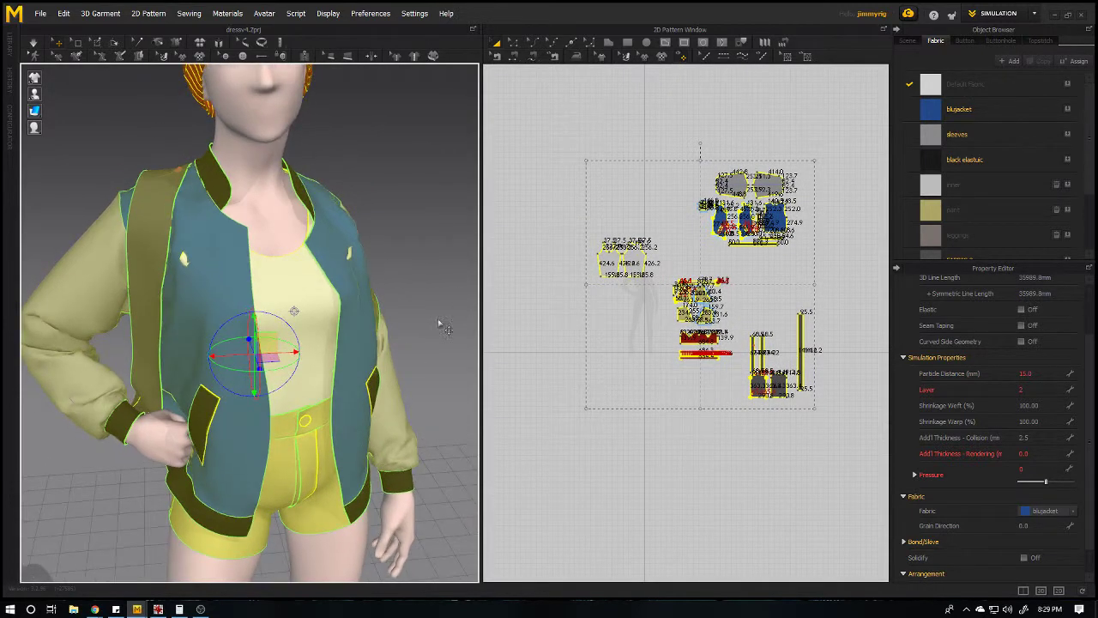
{"action": "left_click", "coordinate": [420, 300]}
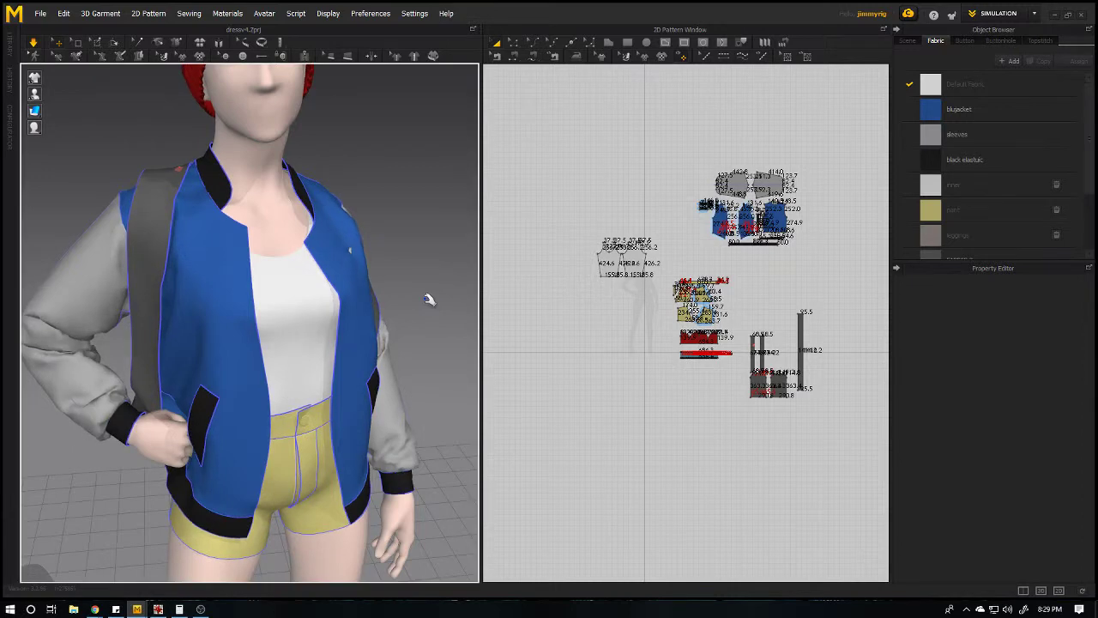
{"action": "scroll", "coordinate": [345, 257], "scroll_direction": "up", "scroll_amount": 3}
{"action": "left_click", "coordinate": [346, 257]}
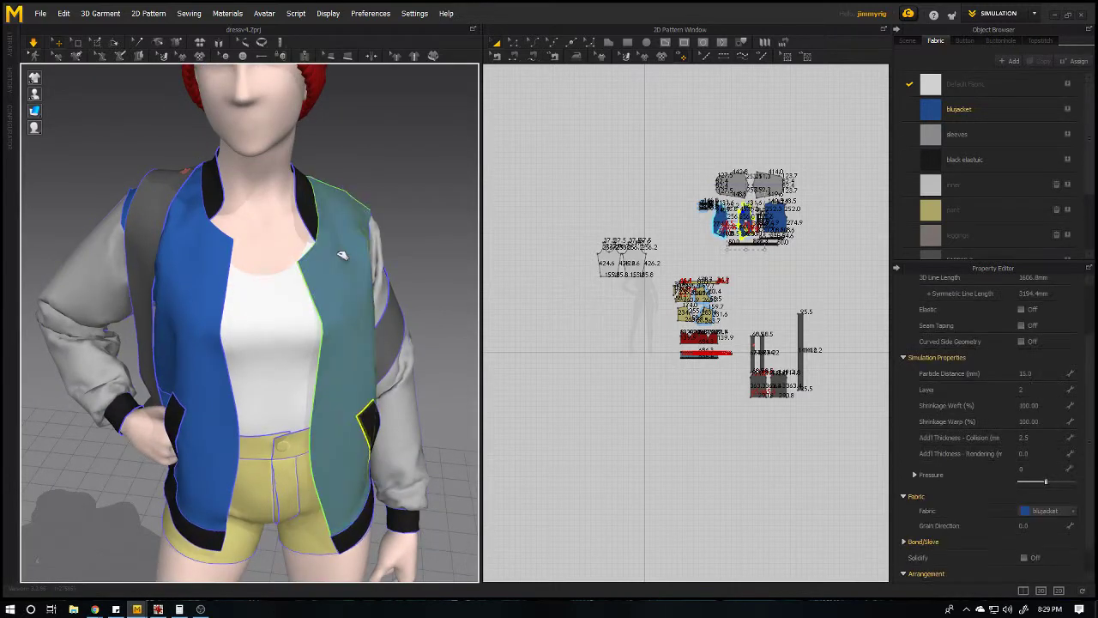
{"action": "right_click_drag", "start_coordinate": [346, 258], "coordinate": [296, 313]}
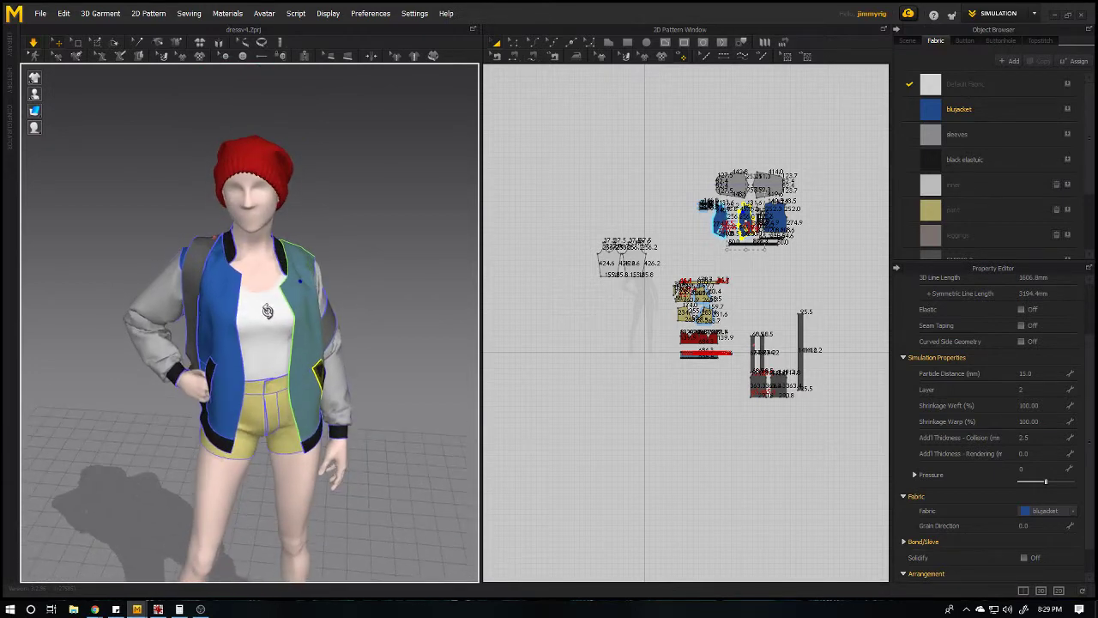
{"action": "scroll", "coordinate": [355, 327], "scroll_direction": "down", "scroll_amount": 4}
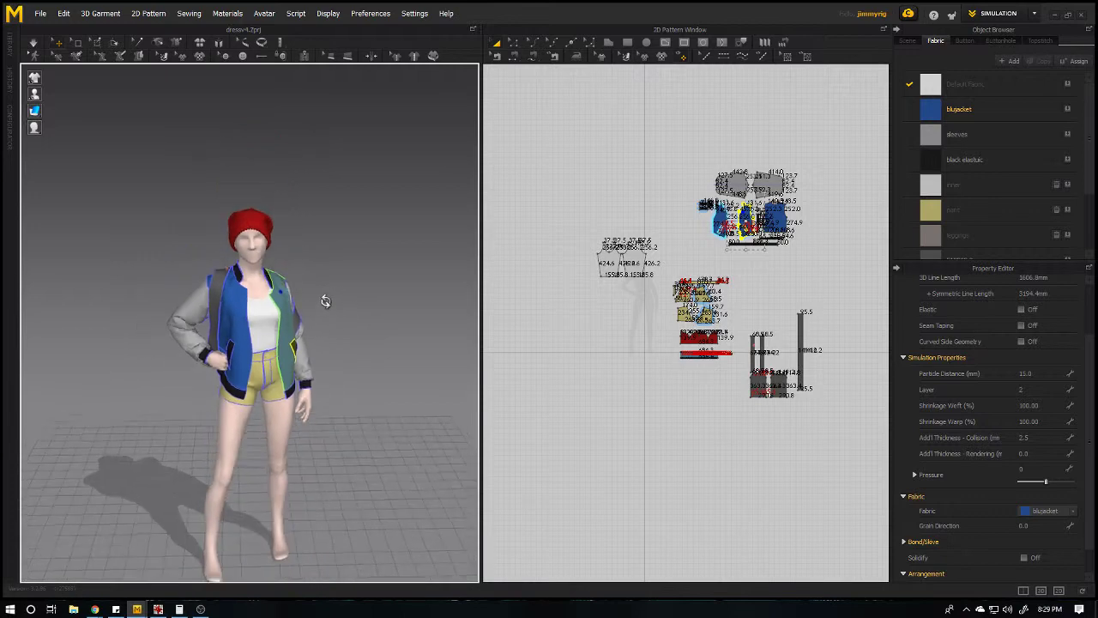
{"action": "middle_click_drag", "start_coordinate": [368, 314], "coordinate": [315, 283]}
{"action": "right_click_drag", "start_coordinate": [314, 286], "coordinate": [343, 269]}
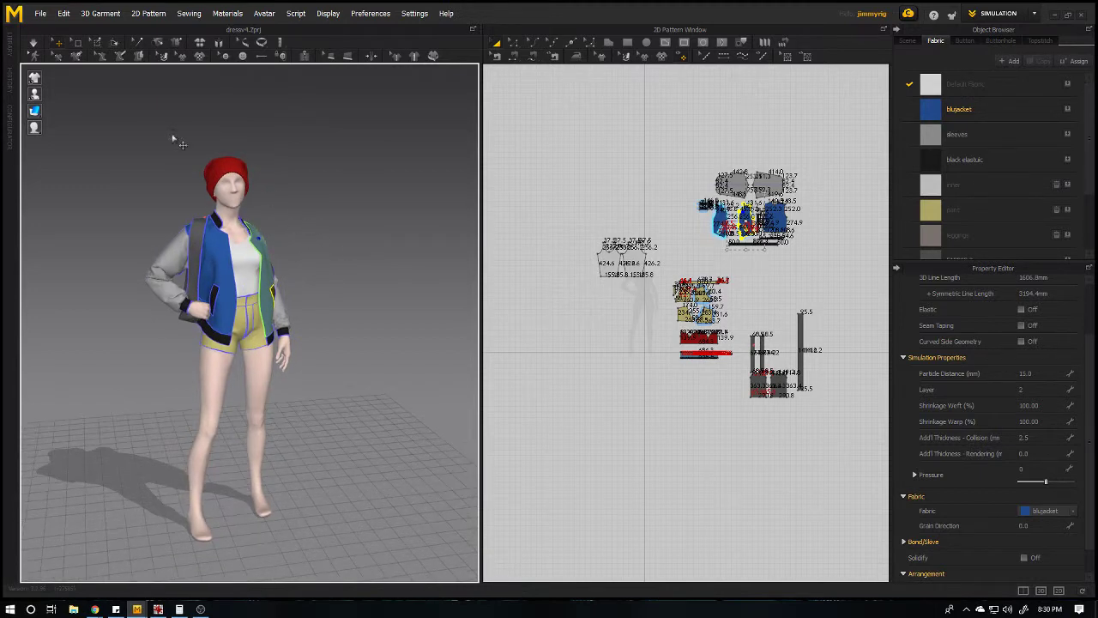
Deselect the jacket's front panel and switch to the other open Marvelous Designer project containing only the tank top and shorts.
{"action": "left_click", "coordinate": [41, 14]}
{"action": "left_click", "coordinate": [283, 166]}
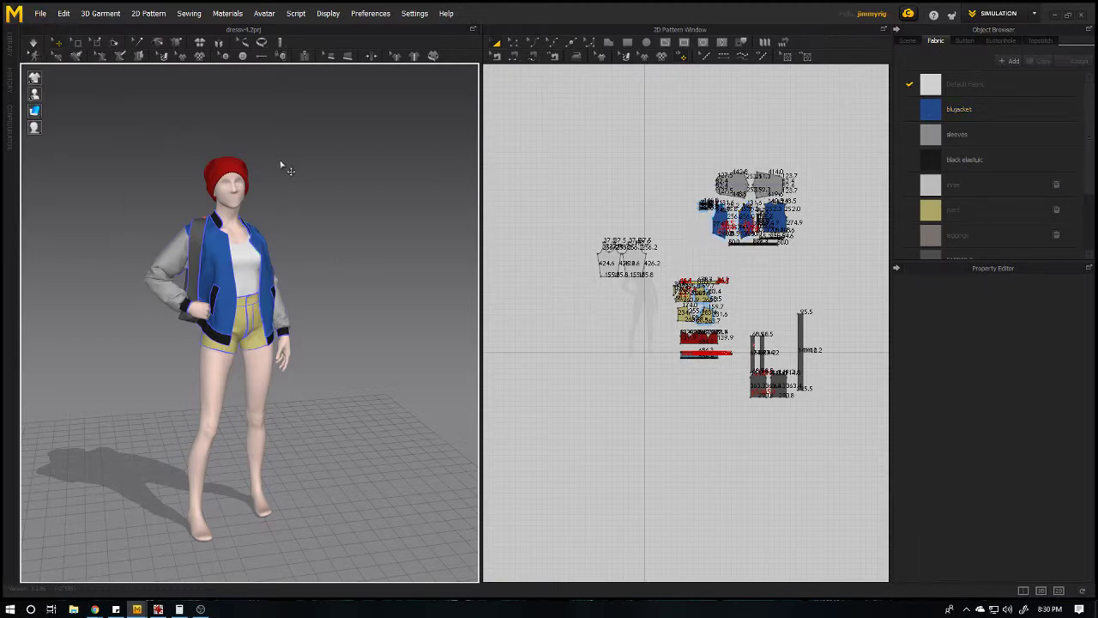
{"action": "mouse_move", "coordinate": [137, 609]}
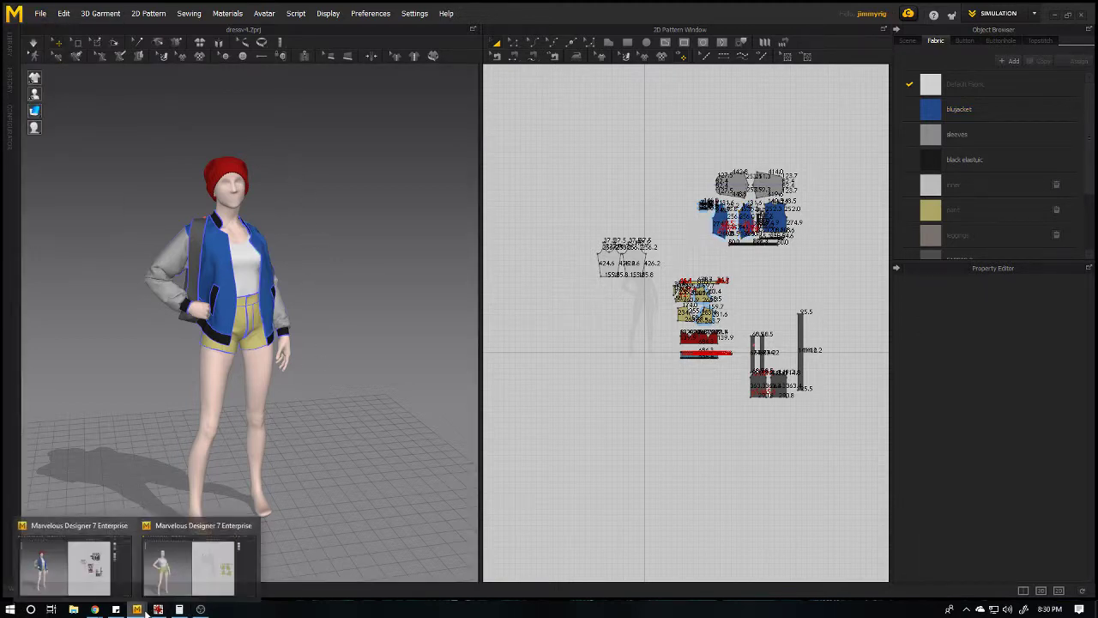